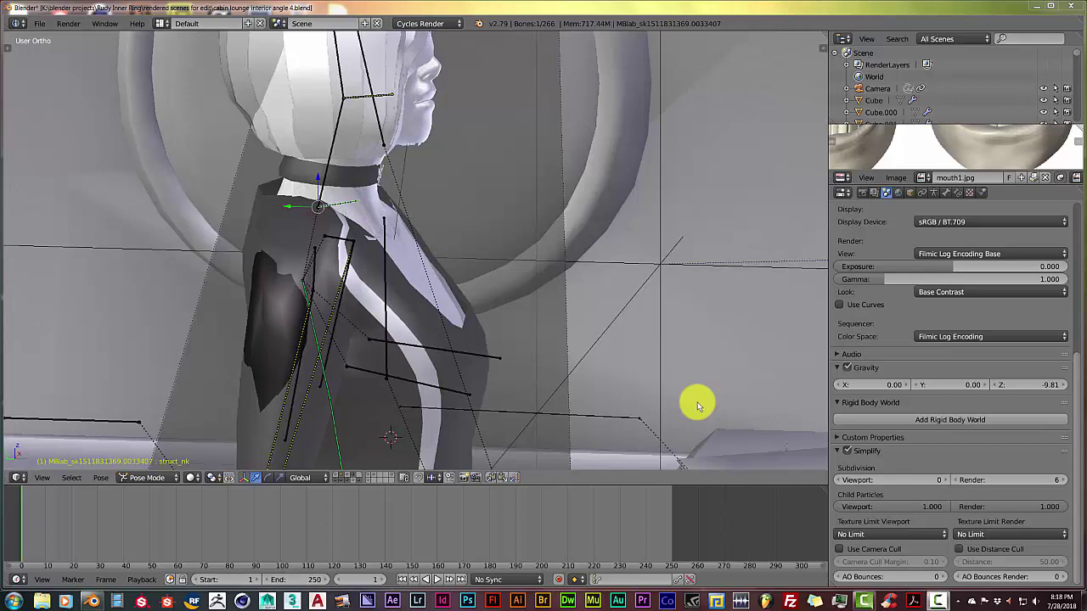
- Examine the seated character and dinner table in the viewport from close up and from farther away
right_click(579, 345)
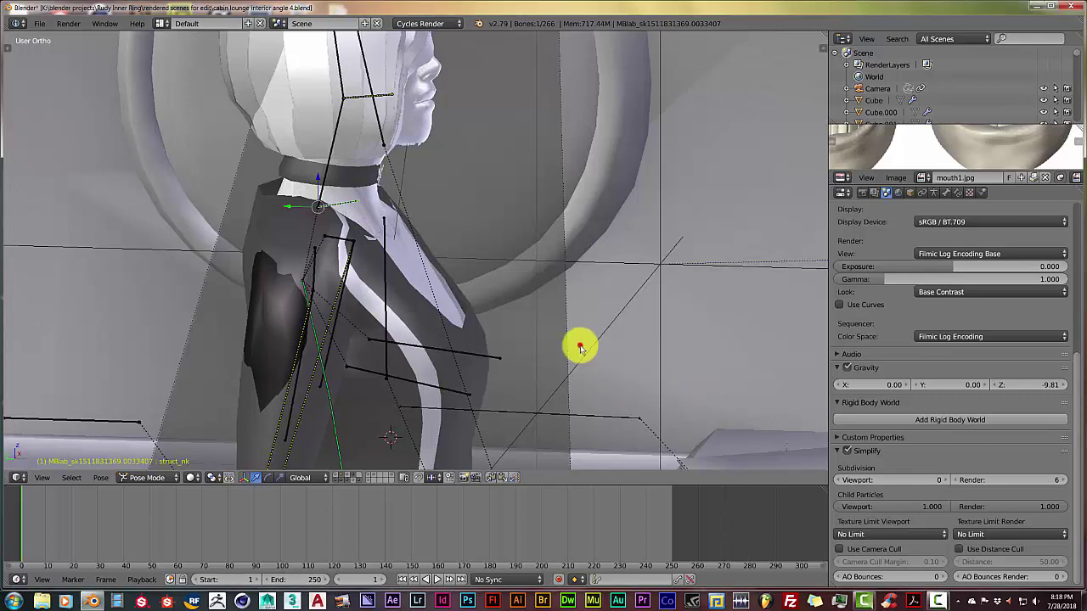
scroll(580, 346, down, 4)
scroll(580, 346, up, 2)
scroll(551, 357, down, 3)
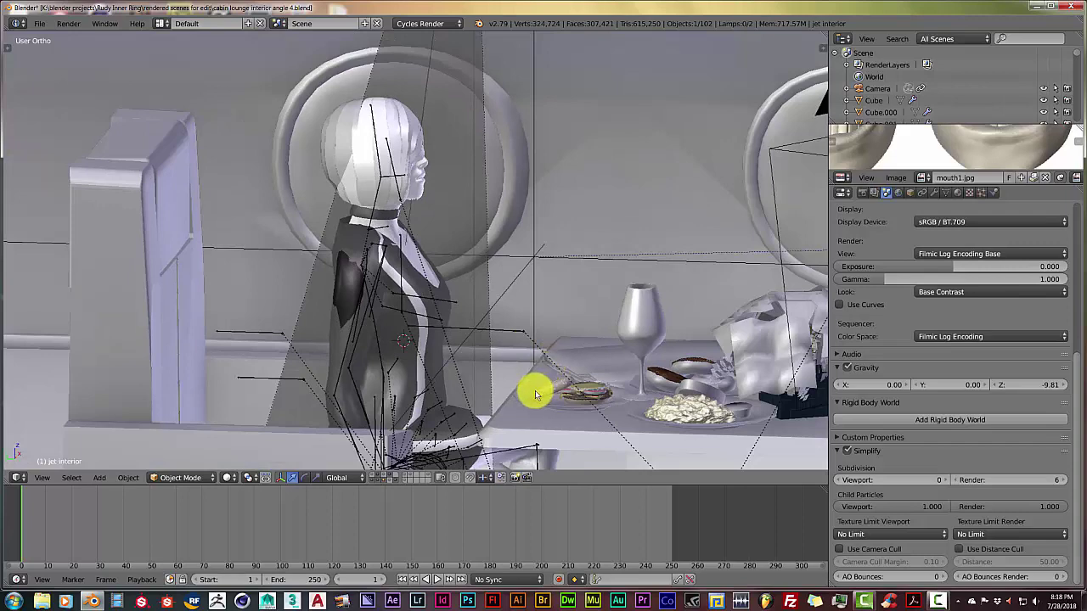
scroll(477, 314, up, 4)
scroll(515, 303, down, 5)
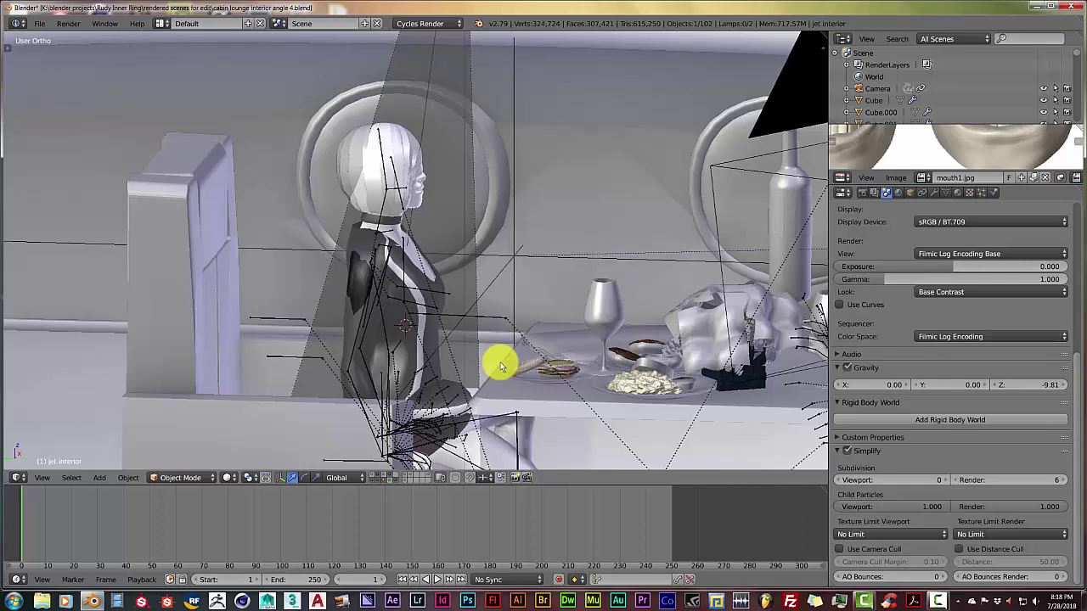
scroll(499, 365, up, 2)
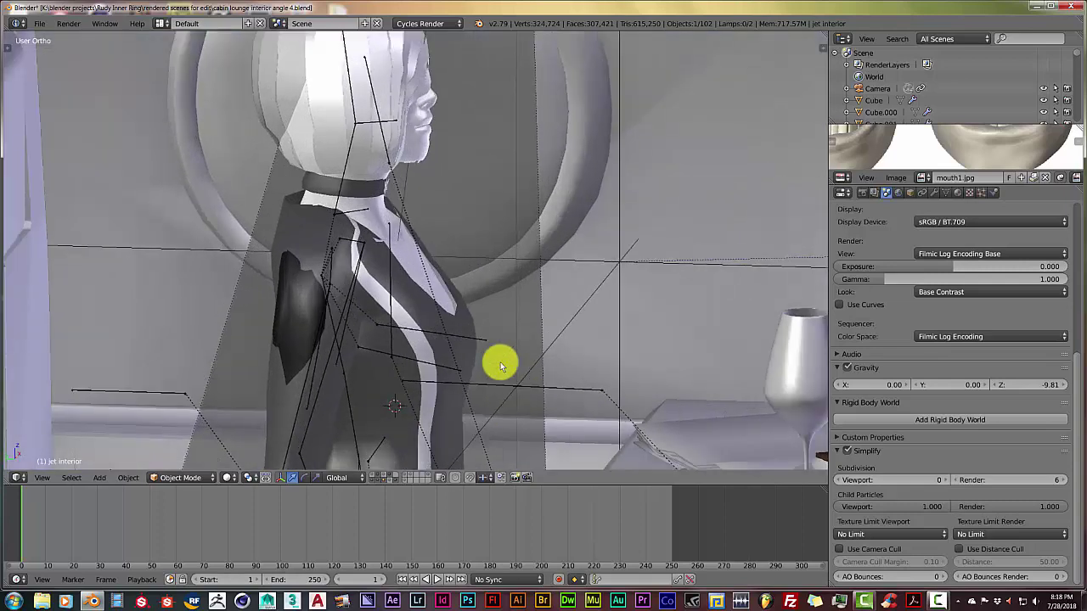
scroll(499, 365, down, 1)
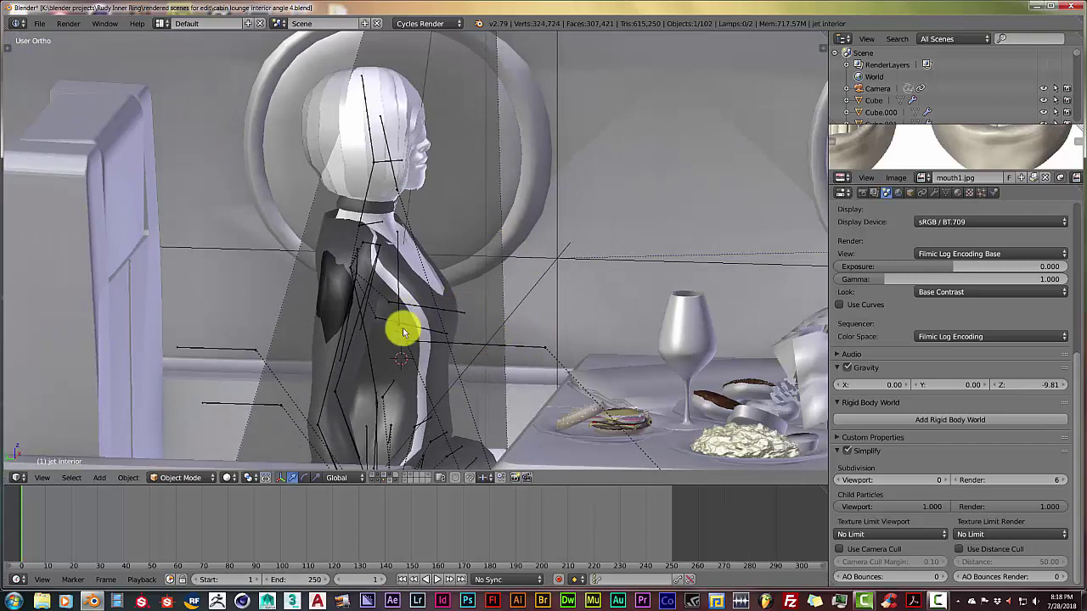
scroll(409, 328, up, 2)
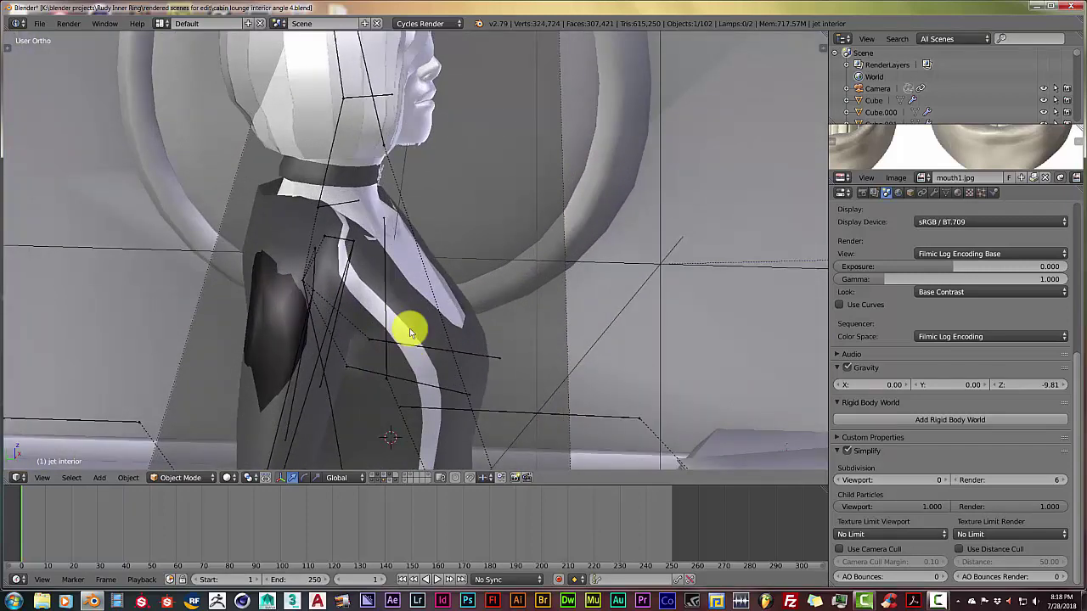
scroll(409, 328, down, 2)
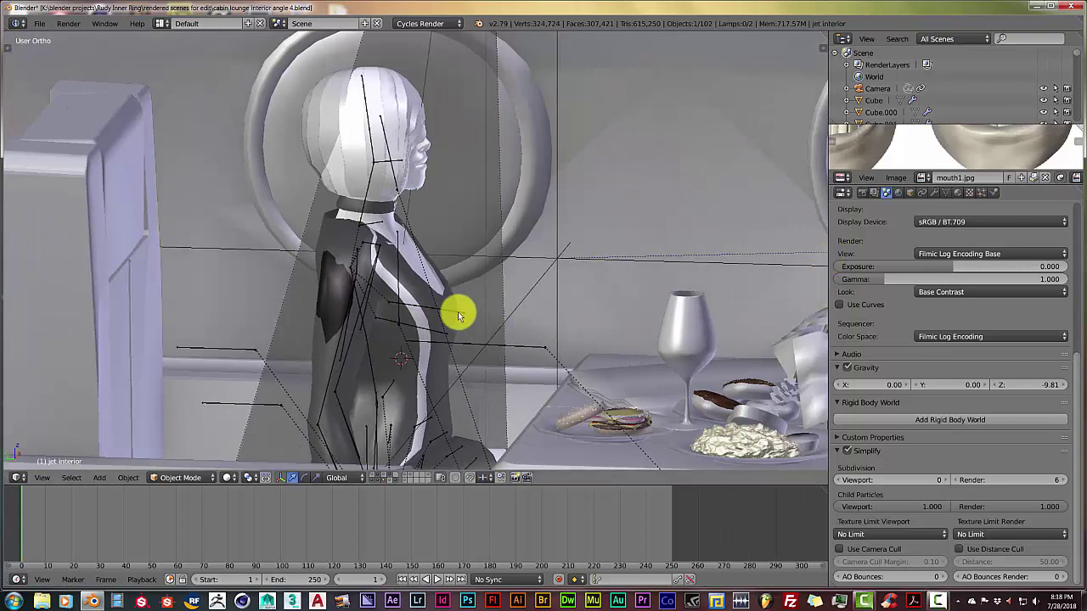
scroll(449, 322, up, 3)
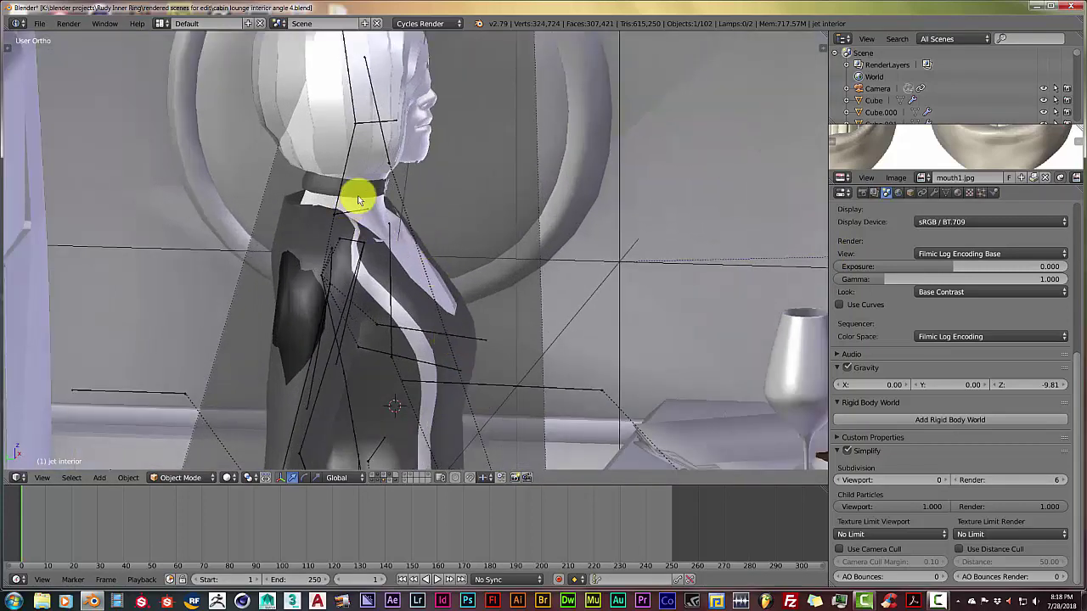
- Select the seated character's head, face and neck bones one after another, ending on the neck bone
right_click(358, 199)
right_click(374, 102)
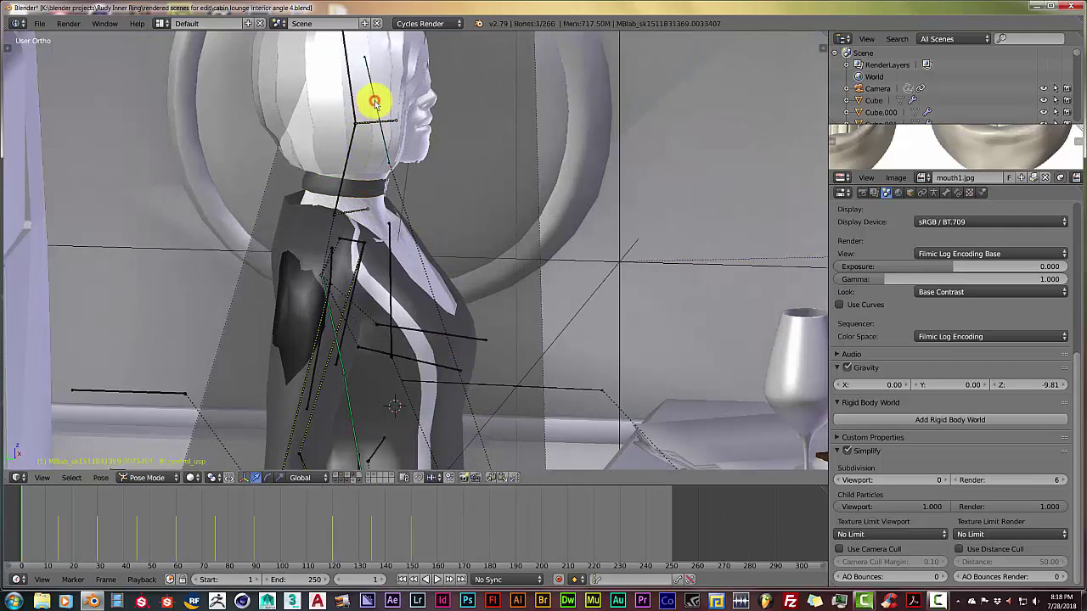
right_click(375, 102)
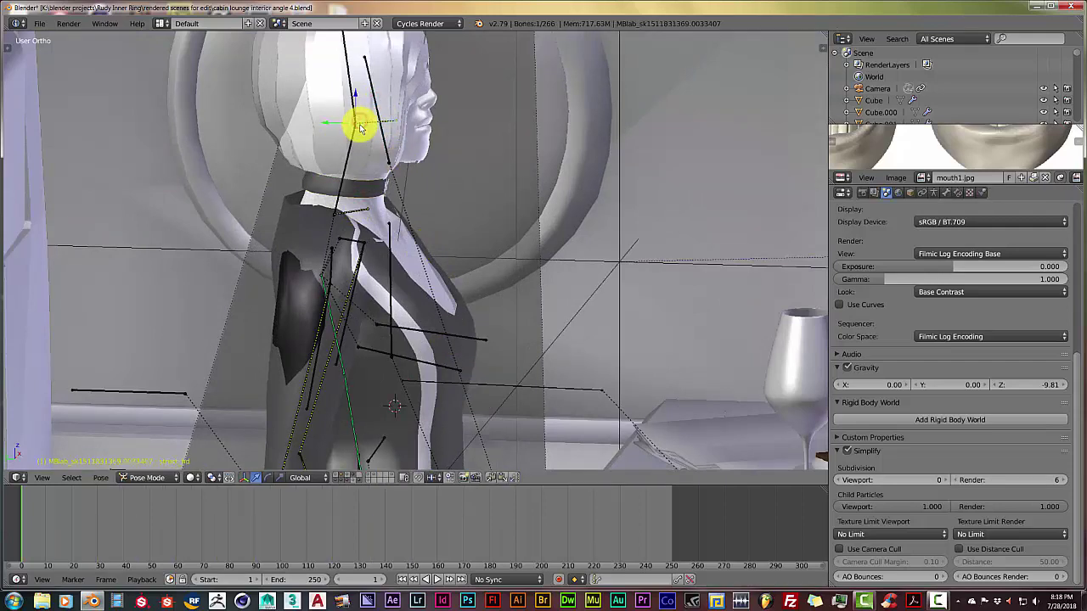
right_click(351, 87)
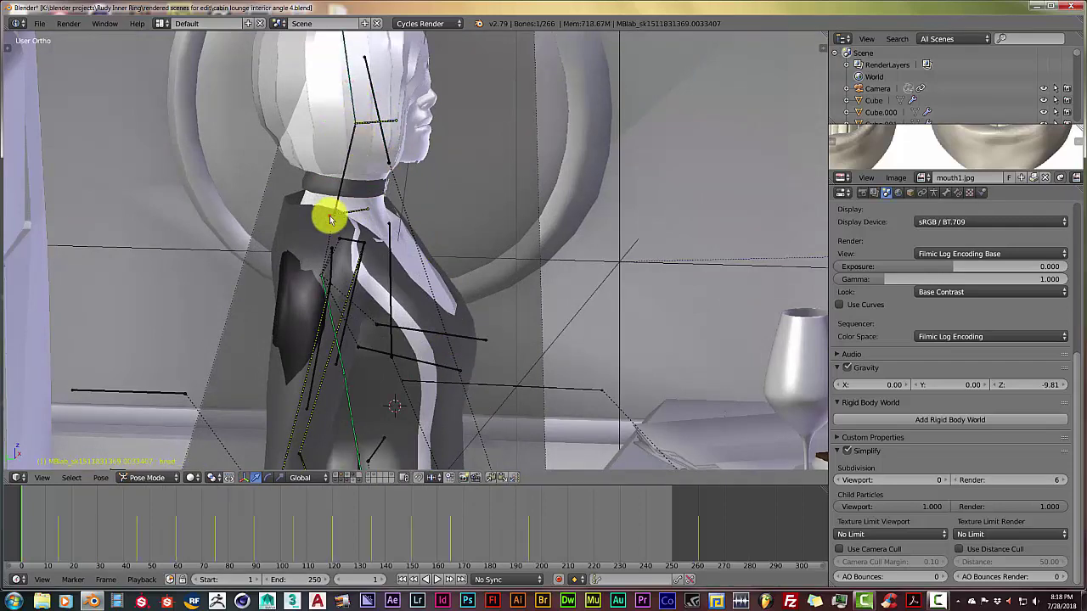
right_click(330, 217)
scroll(330, 217, down, 2)
scroll(330, 219, down, 1)
scroll(331, 228, up, 1)
scroll(329, 238, down, 1)
scroll(315, 245, up, 2)
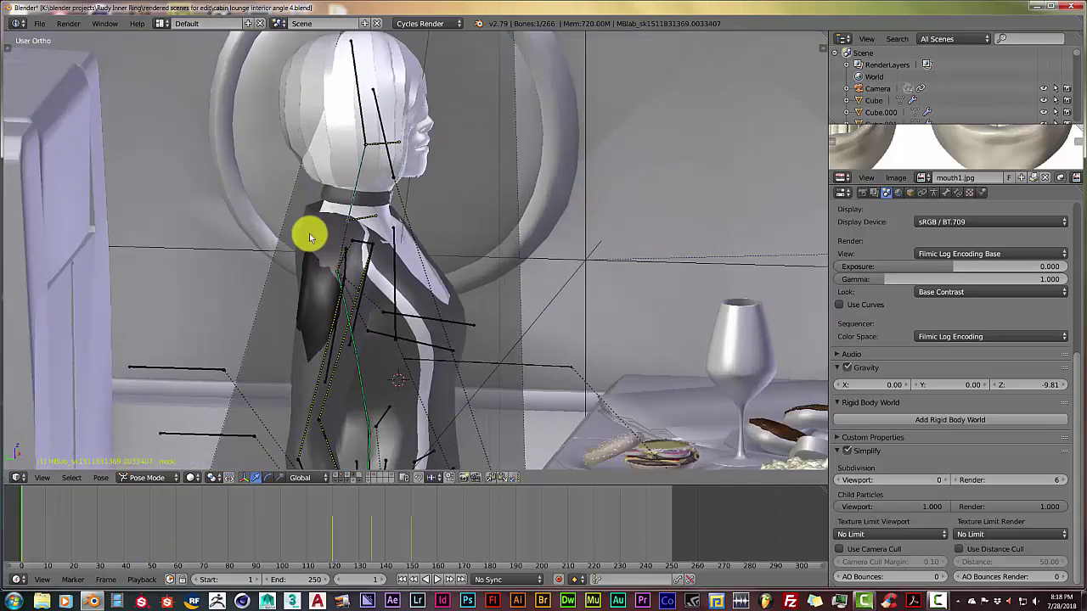
- Select the passenger 2 dress and review the render, render layer, scene and world settings
right_click(304, 227)
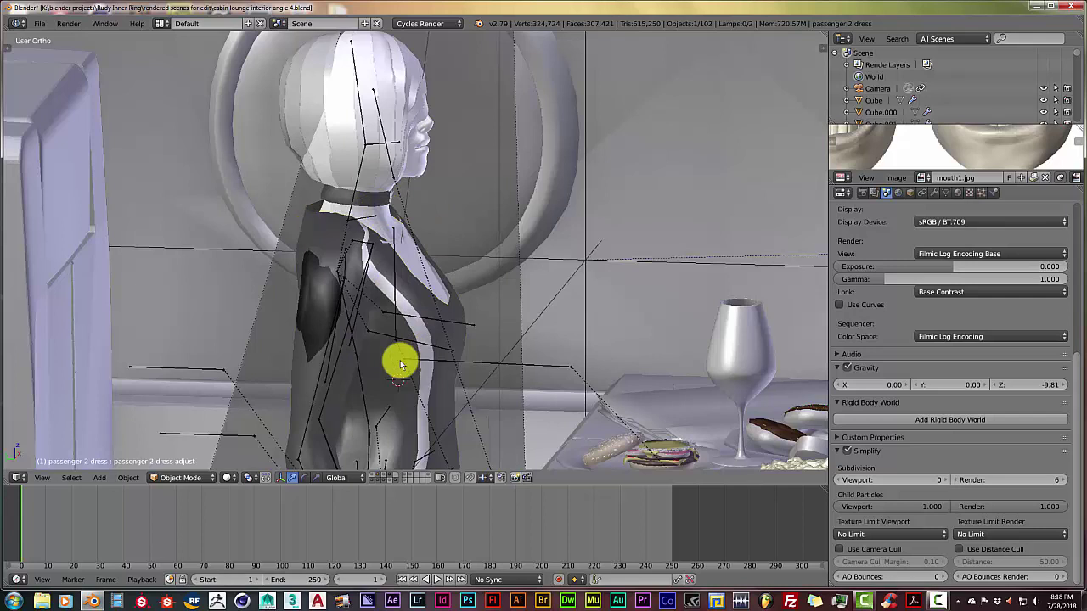
scroll(849, 381, up, 2)
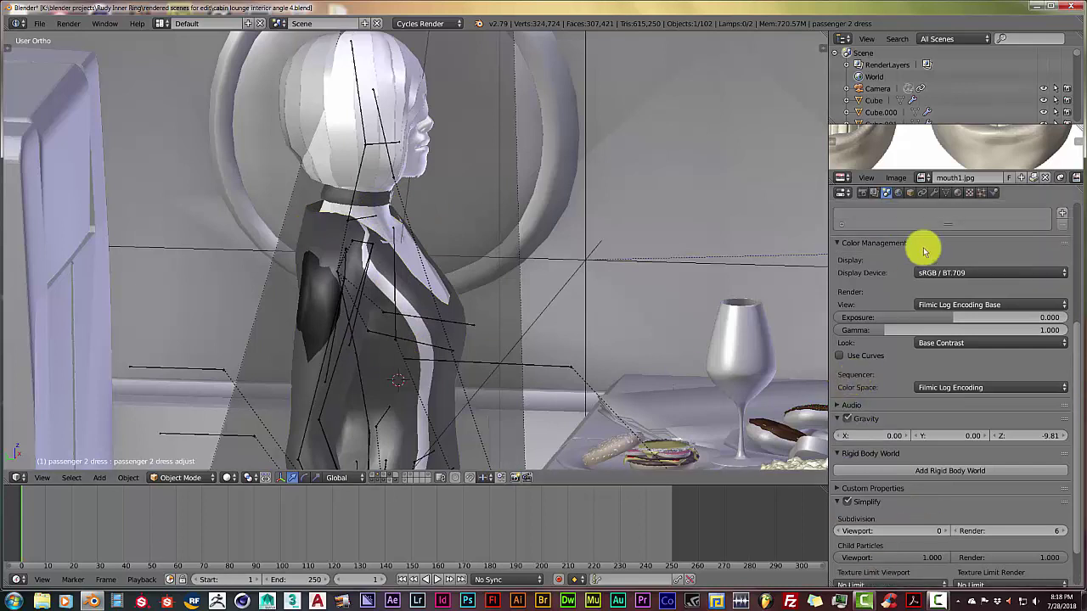
click(863, 193)
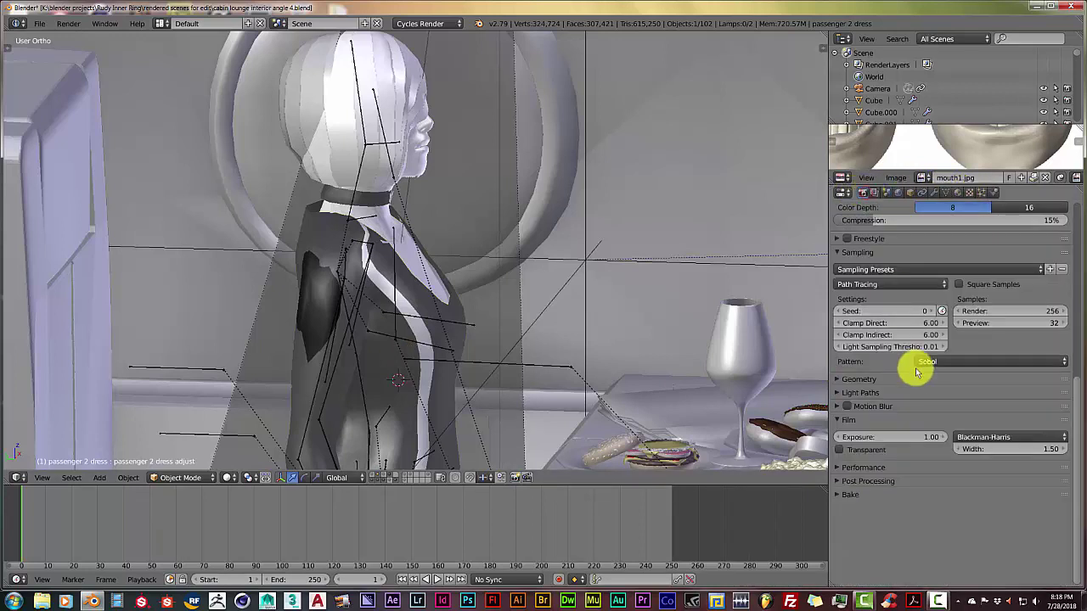
scroll(917, 370, up, 9)
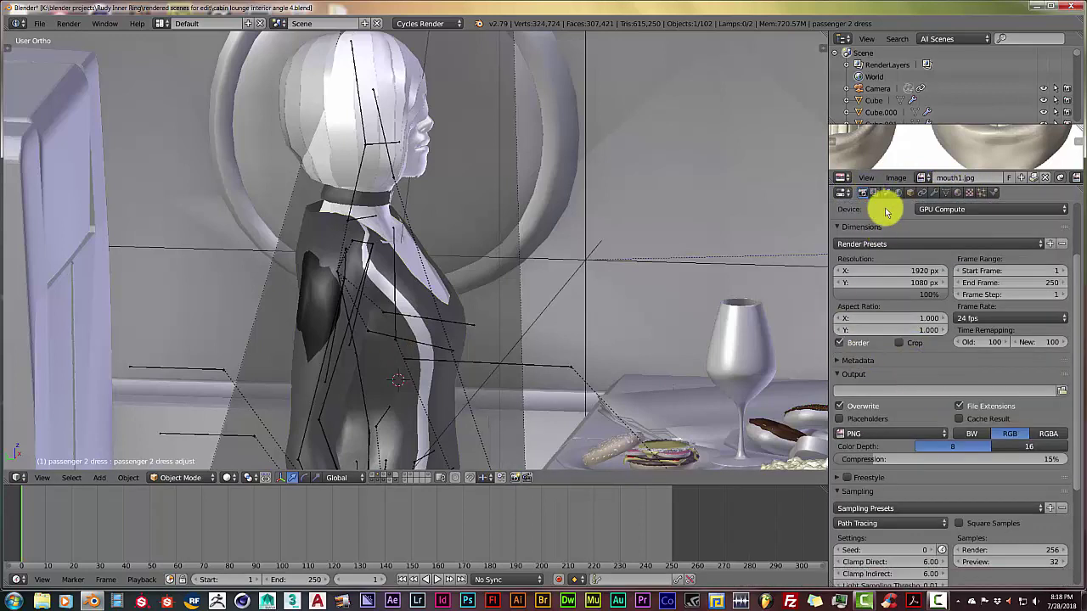
click(874, 192)
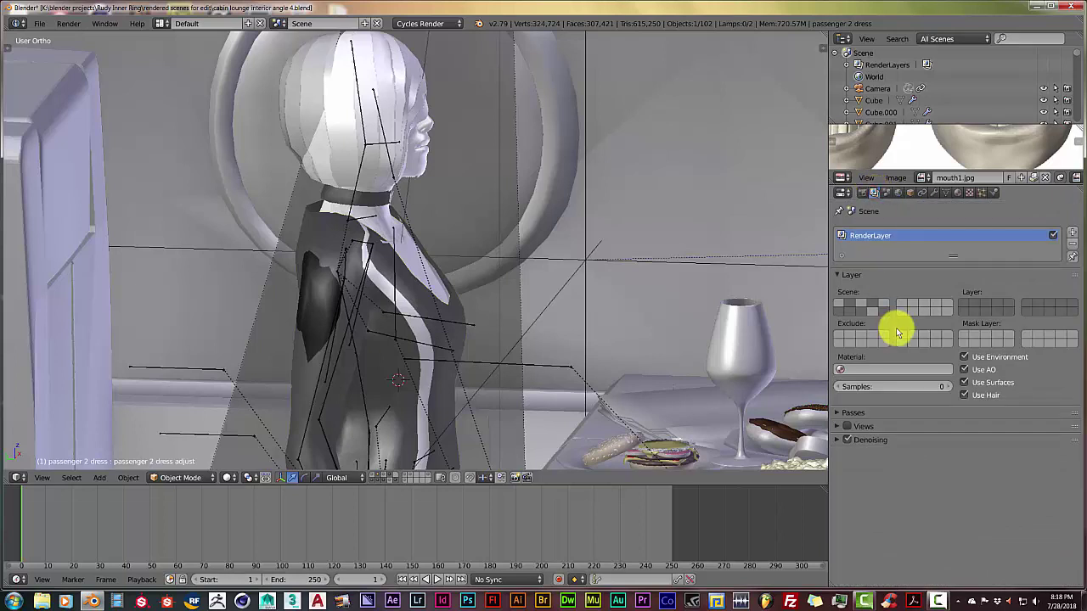
click(887, 192)
scroll(885, 293, down, 2)
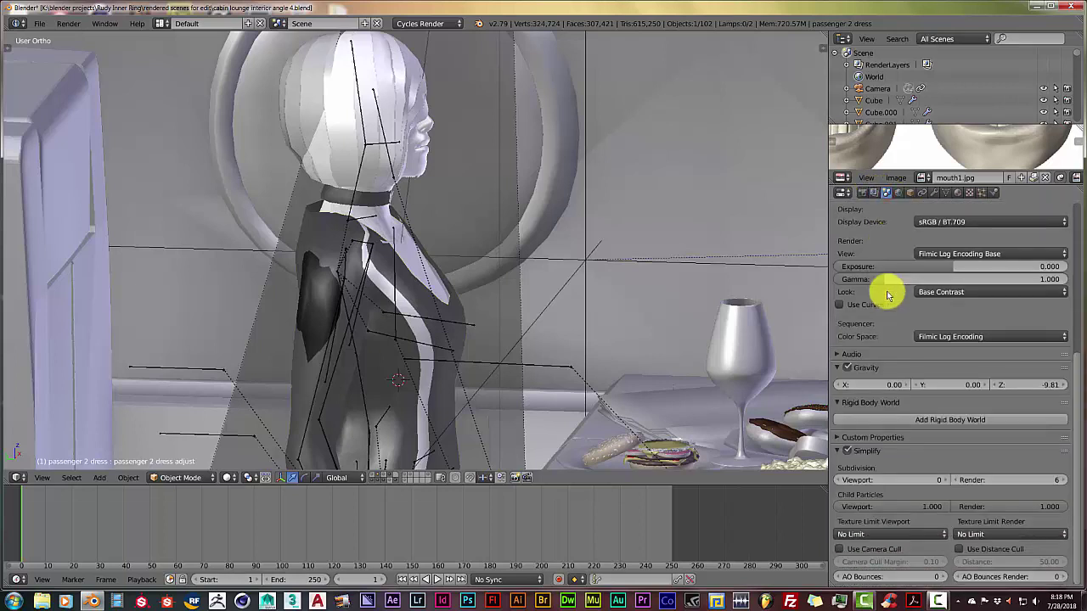
scroll(883, 297, up, 1)
click(896, 192)
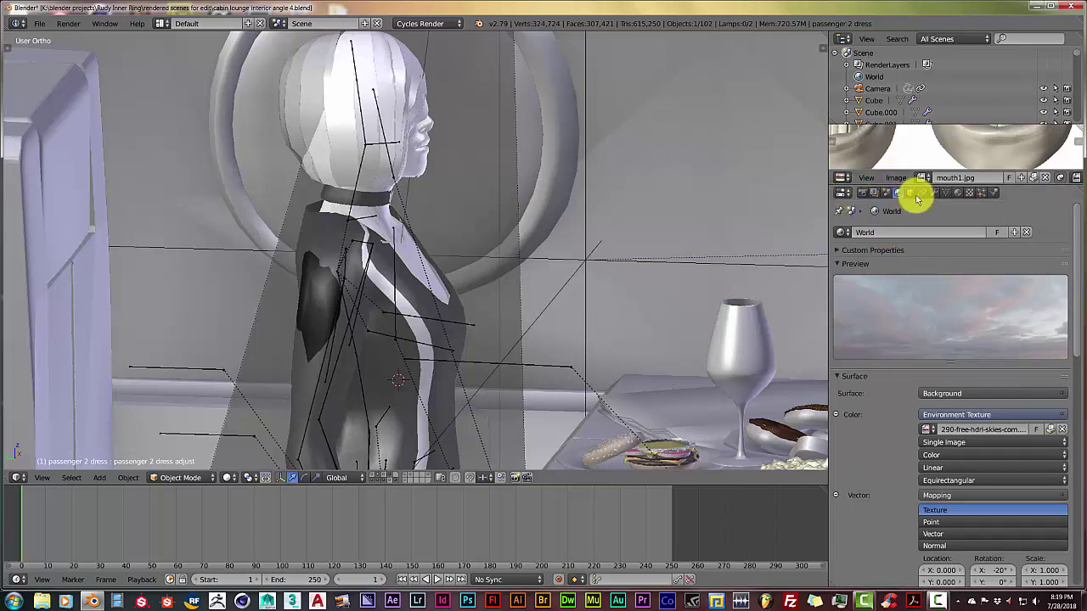
- Review the passenger 2 dress's object settings, constraints and modifier stack
click(915, 193)
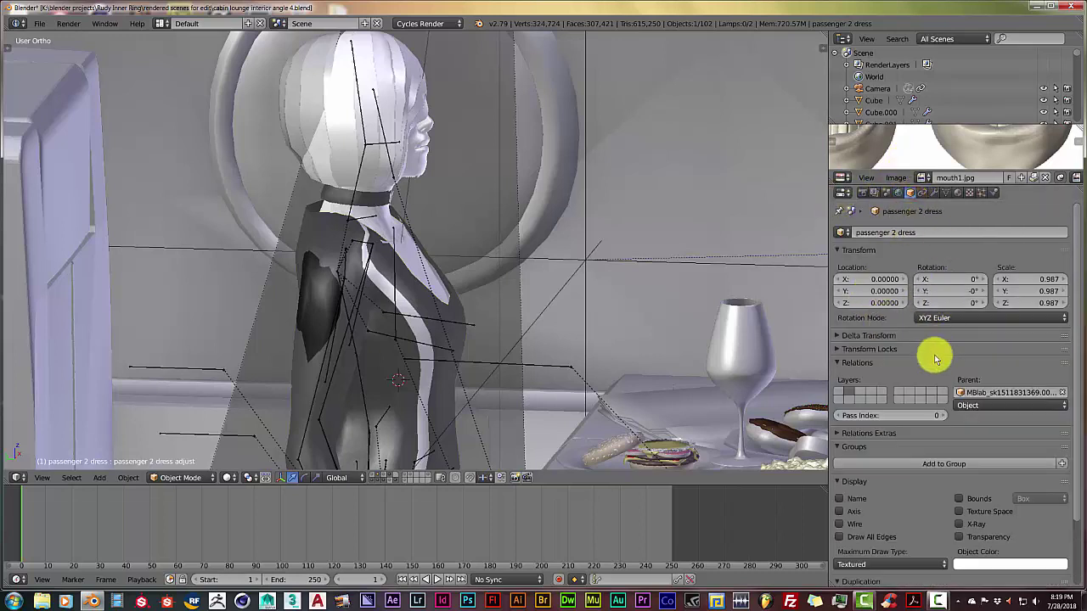
scroll(891, 451, down, 3)
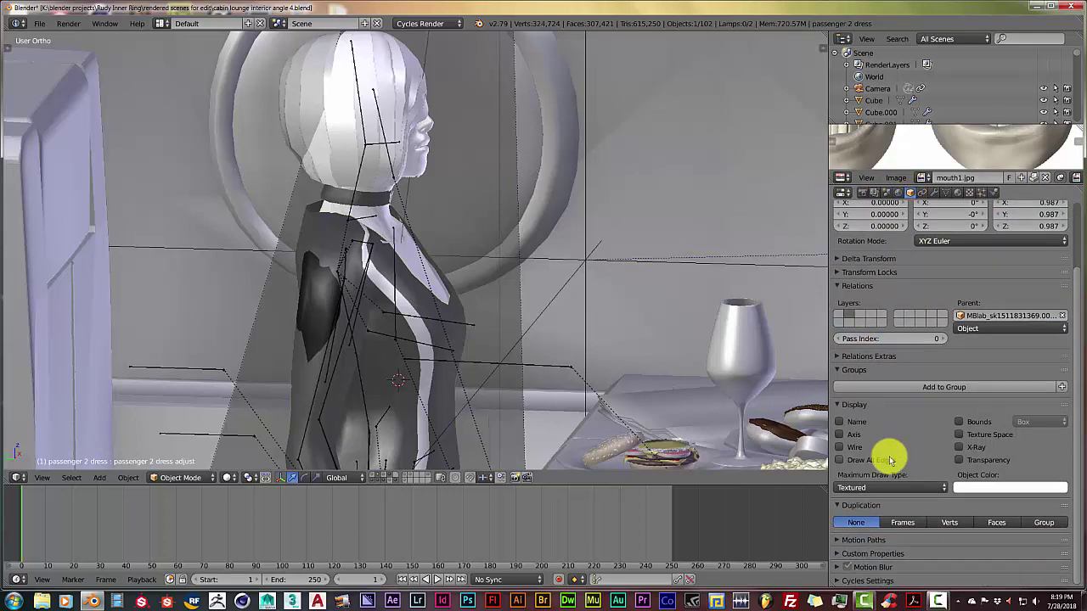
scroll(890, 460, up, 5)
click(923, 194)
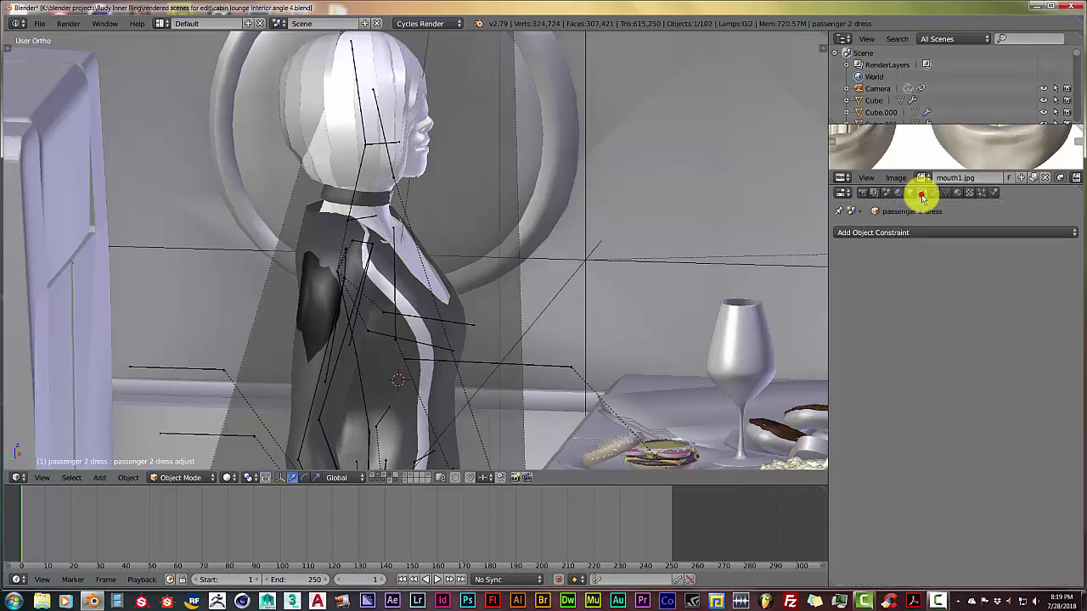
click(933, 193)
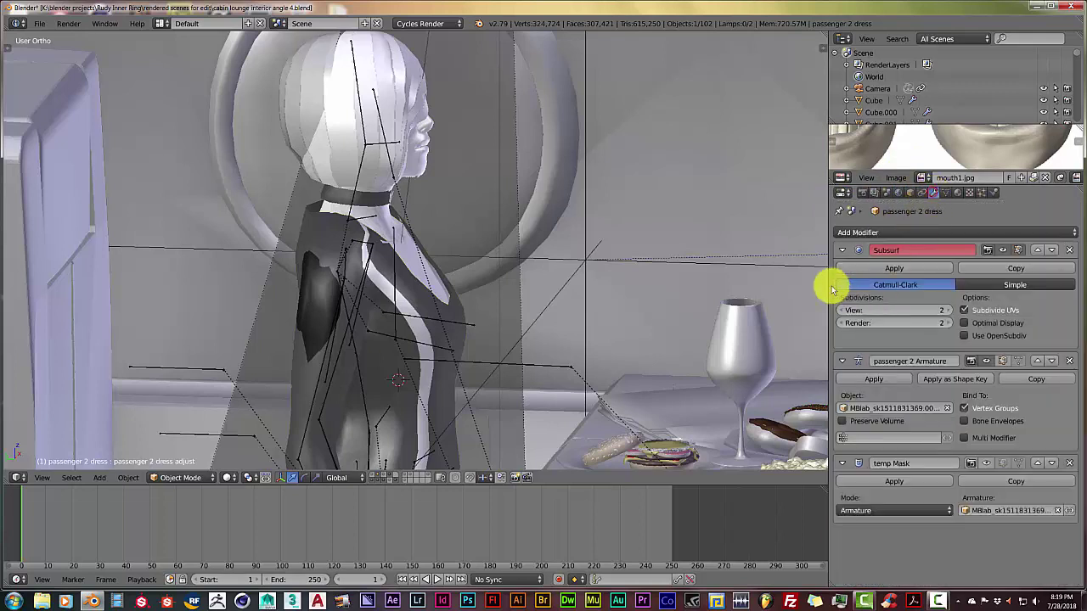
- Set the viewport subdivision to 0 in the scene's Simplify settings
click(884, 195)
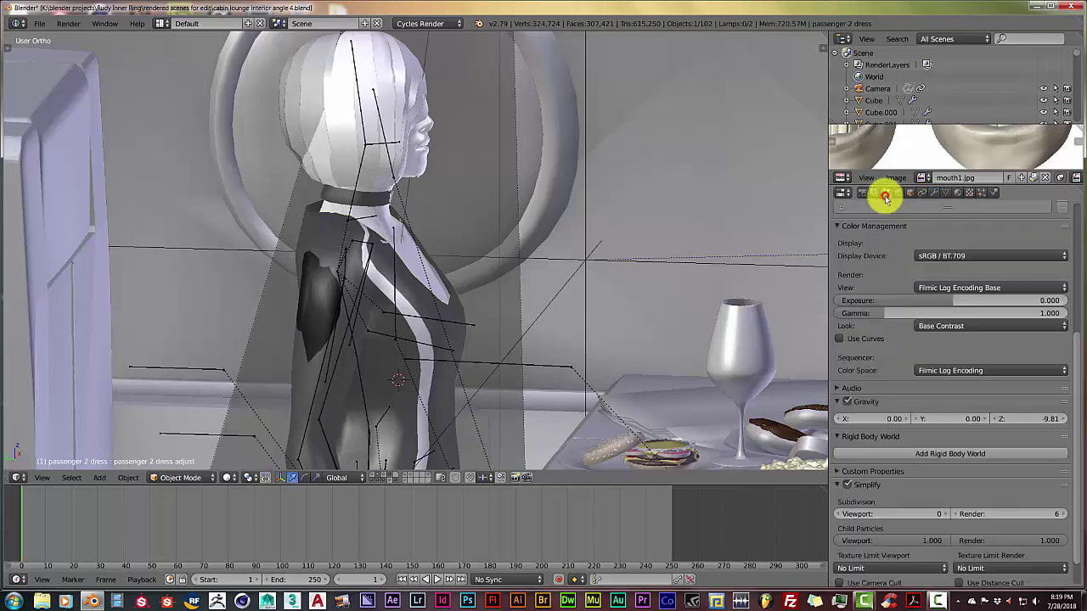
scroll(909, 392, down, 1)
scroll(909, 392, up, 5)
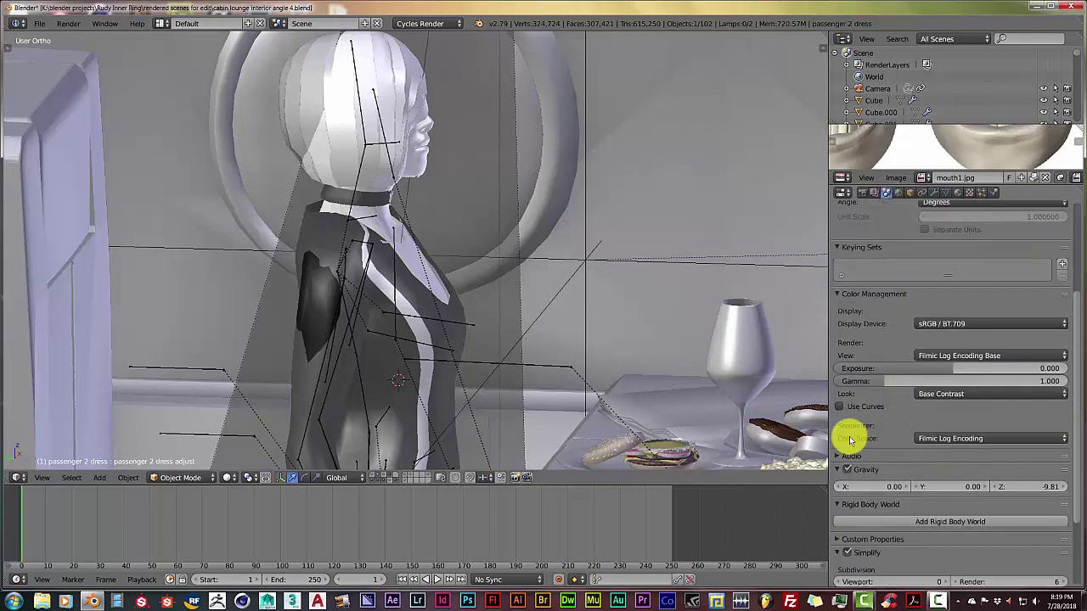
scroll(849, 437, down, 5)
mouse_move(944, 480)
mouse_down()
mouse_move(862, 495)
mouse_move(832, 485)
mouse_move(908, 482)
mouse_move(841, 478)
mouse_up()
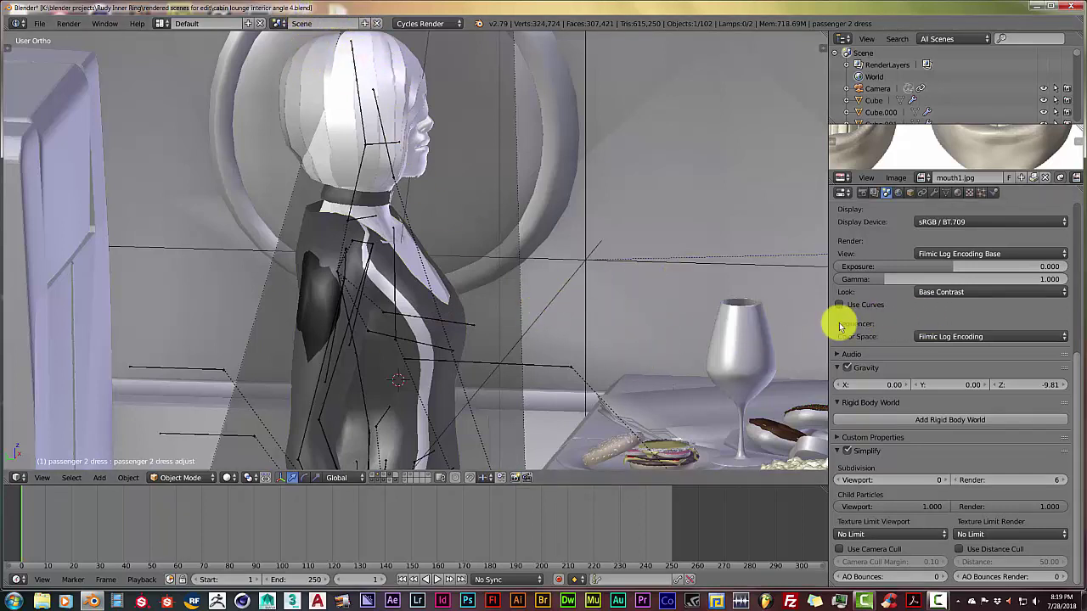
click(894, 193)
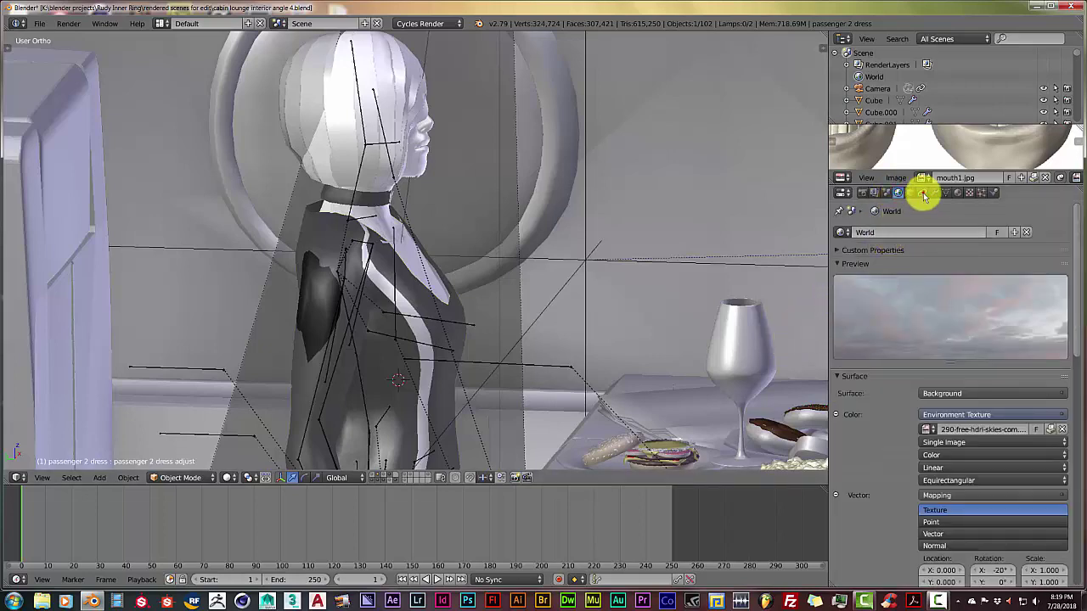
click(922, 192)
scroll(566, 371, up, 3)
scroll(565, 375, down, 4)
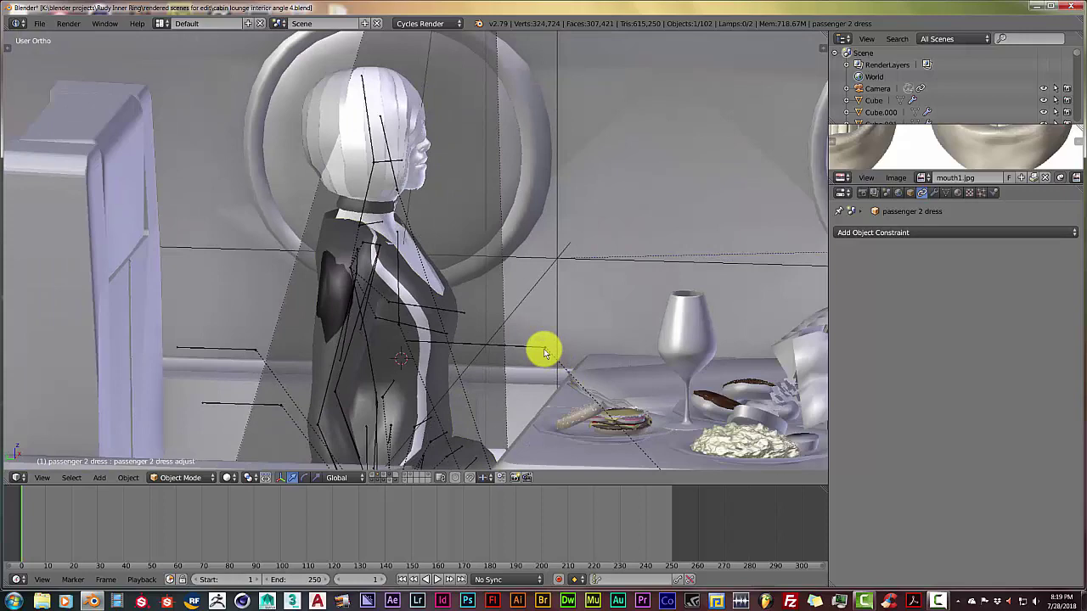
right_click(543, 348)
key(g)
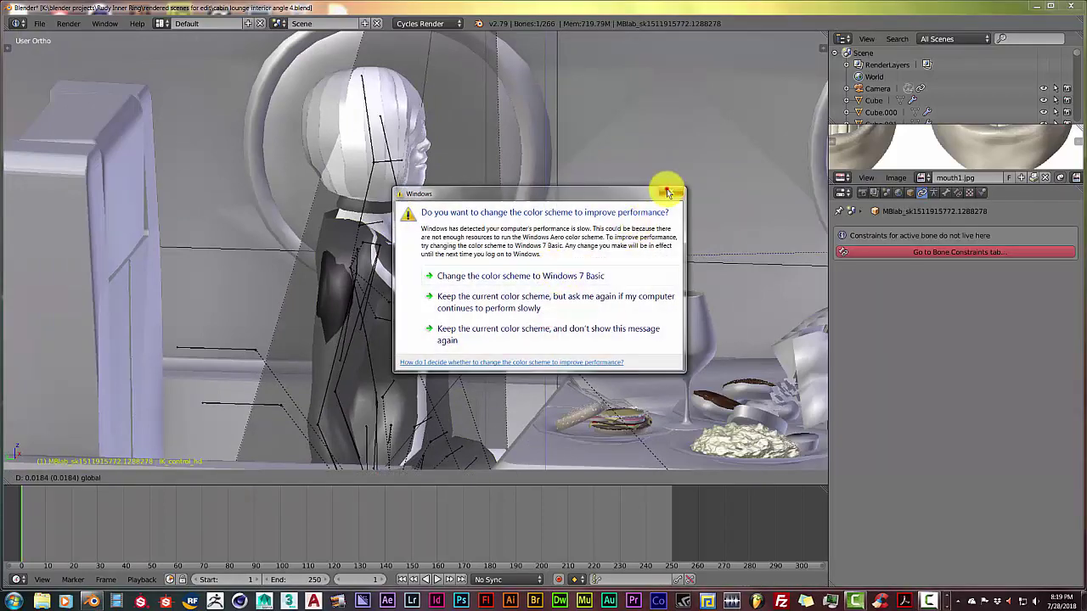
click(667, 194)
scroll(493, 364, up, 3)
right_click(467, 291)
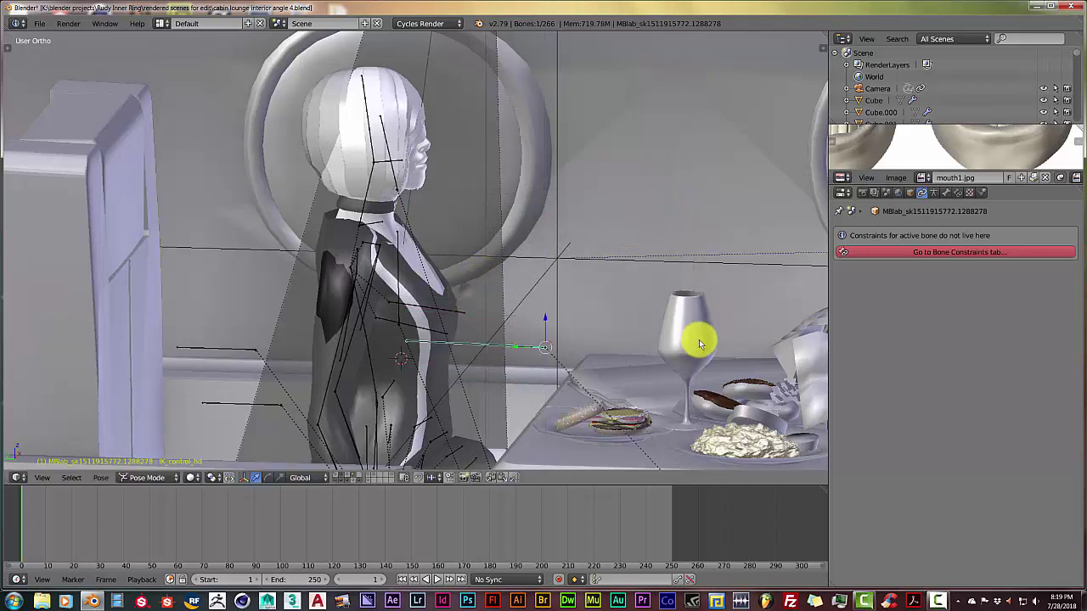
- Raise the wine glass in front of the character straight up along the Z axis
right_click(686, 316)
key(g)
key(z)
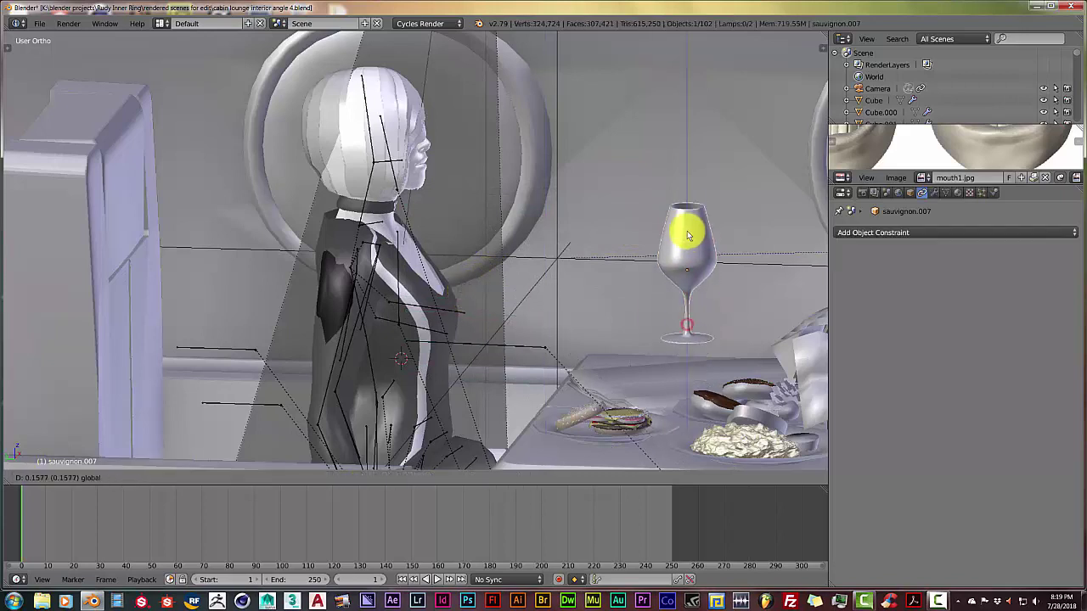
click(740, 246)
- Review the render and render layer settings and return to the scene's Simplify settings
click(859, 193)
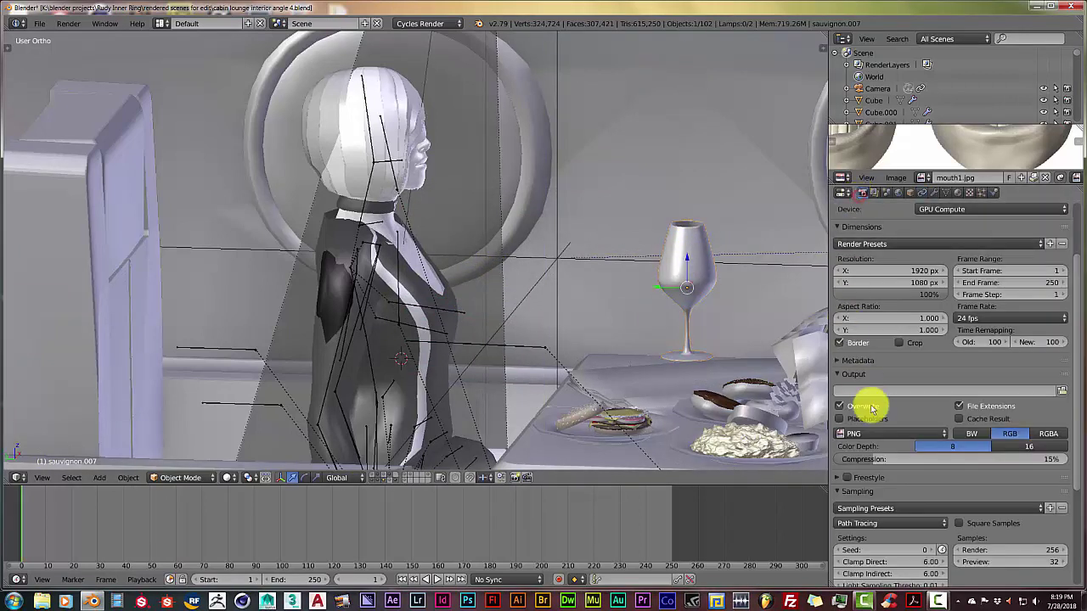
scroll(870, 408, up, 5)
click(872, 194)
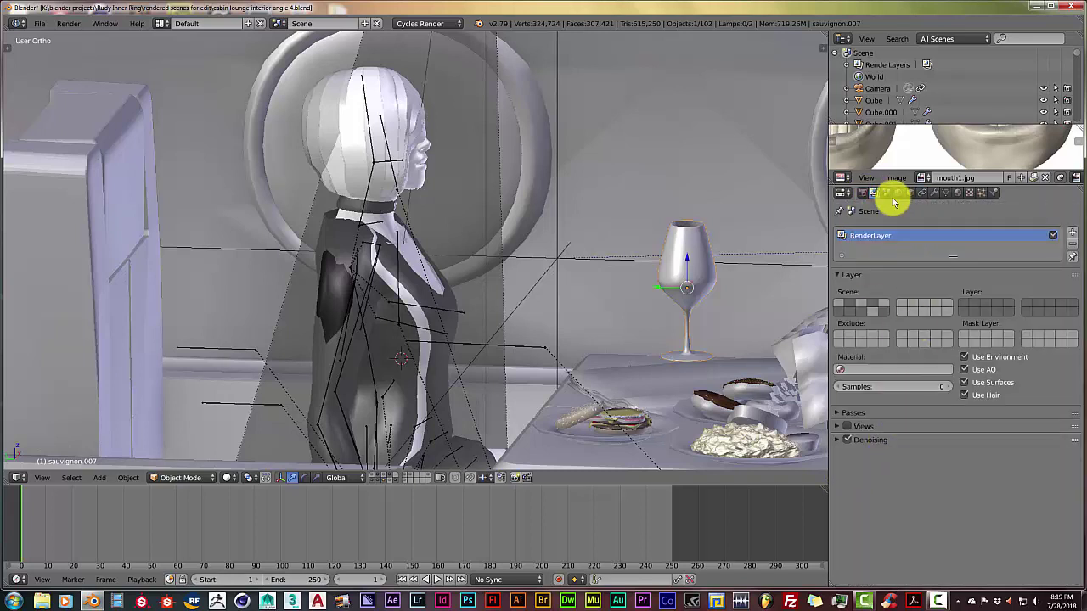
click(889, 194)
scroll(887, 368, up, 2)
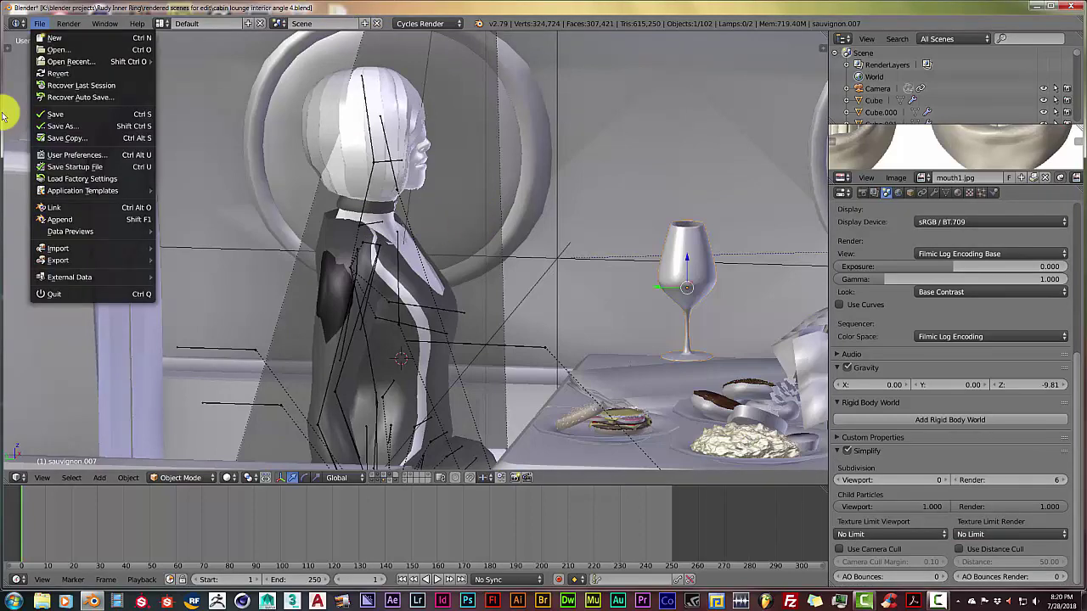
- Set the window draw method to Overlap in the System user preferences and close the preferences
click(77, 155)
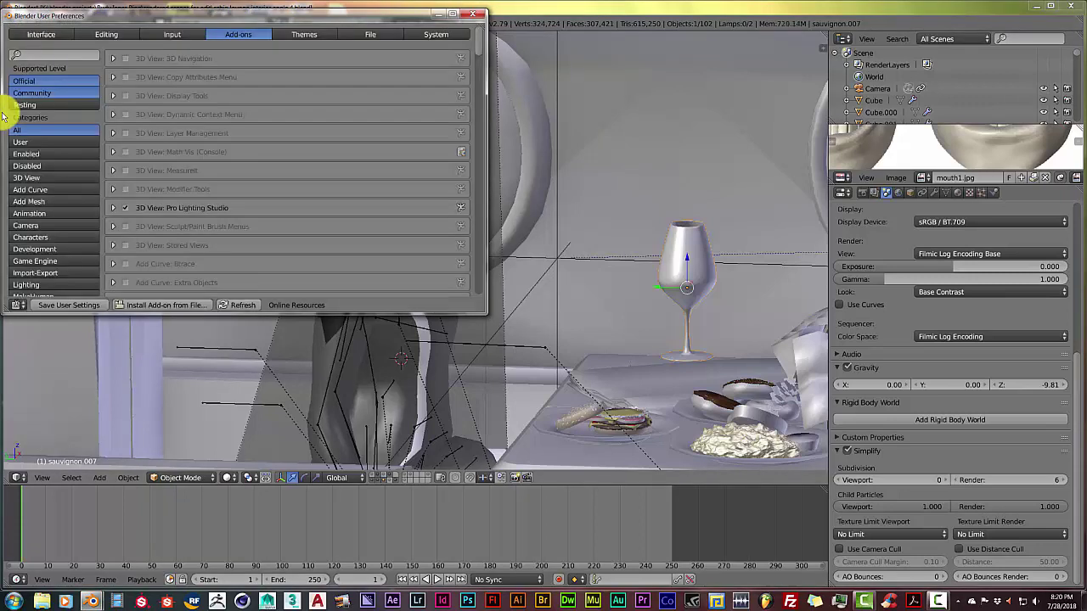
click(436, 35)
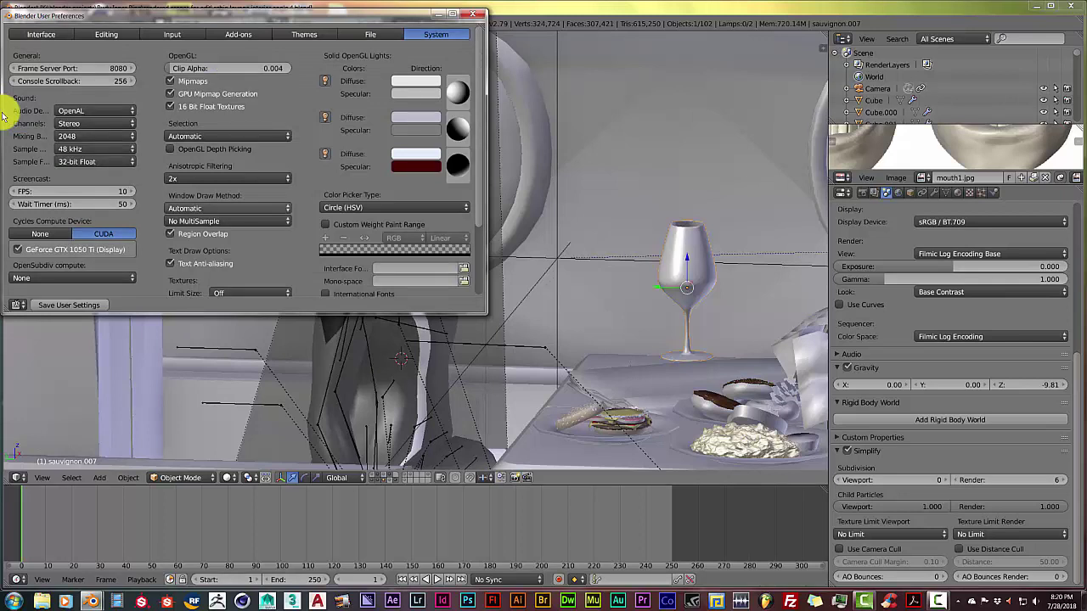
click(228, 208)
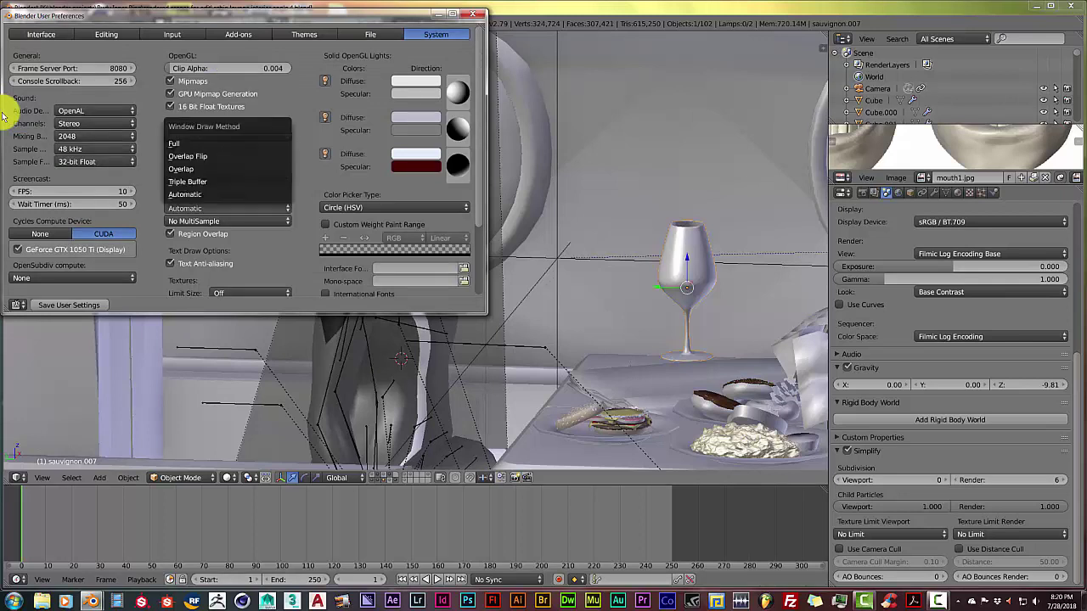
click(182, 169)
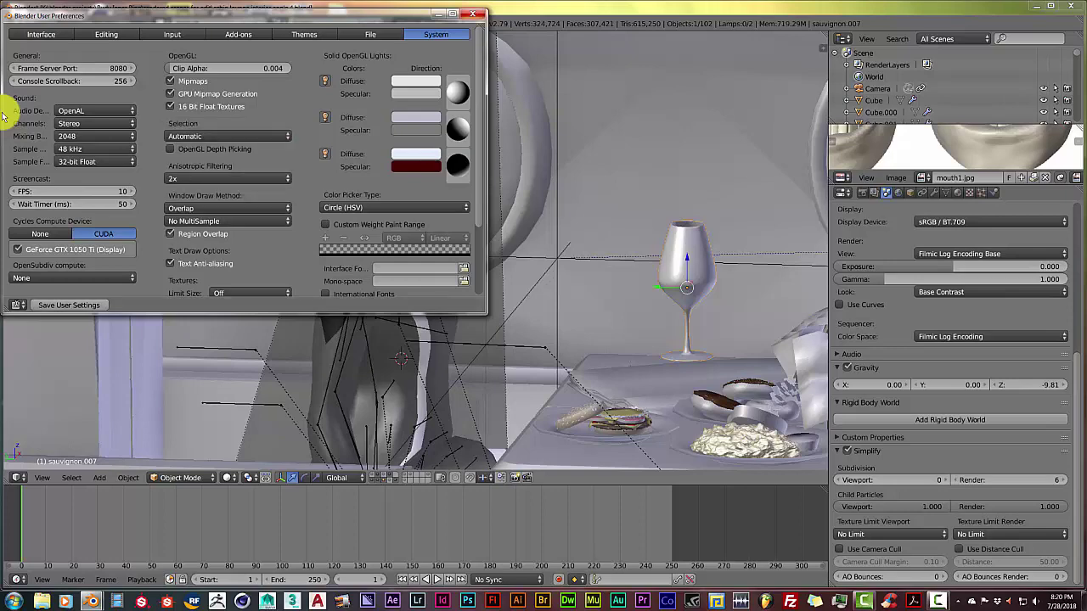
click(473, 14)
- Check viewport responsiveness around the dining table, selecting the seated character's hair and the armature's neck bone
scroll(414, 250, down, 3)
scroll(415, 251, down, 1)
scroll(415, 250, up, 1)
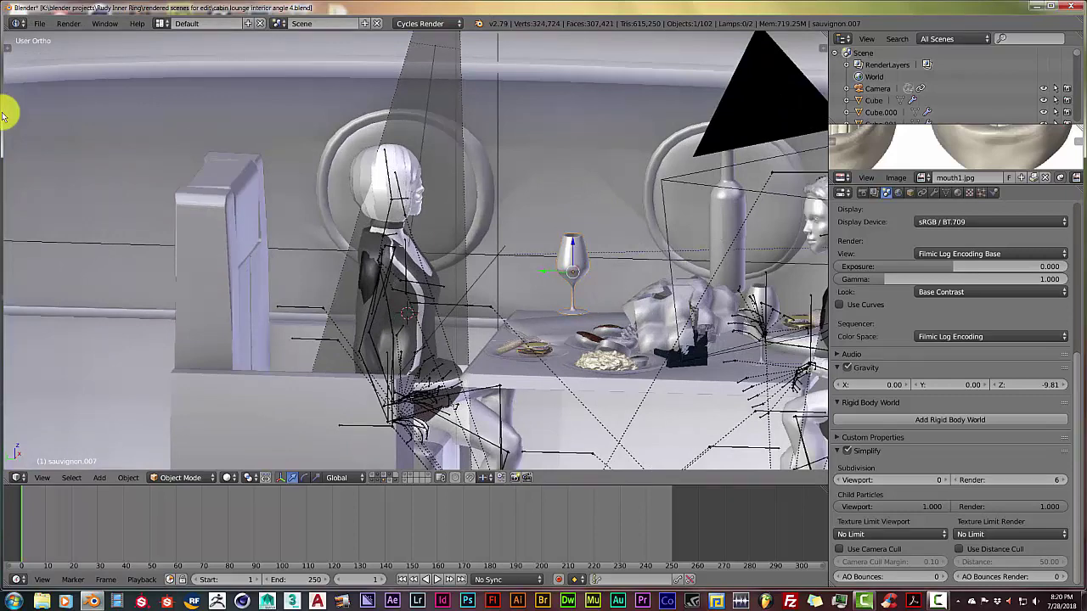
scroll(3, 115, up, 1)
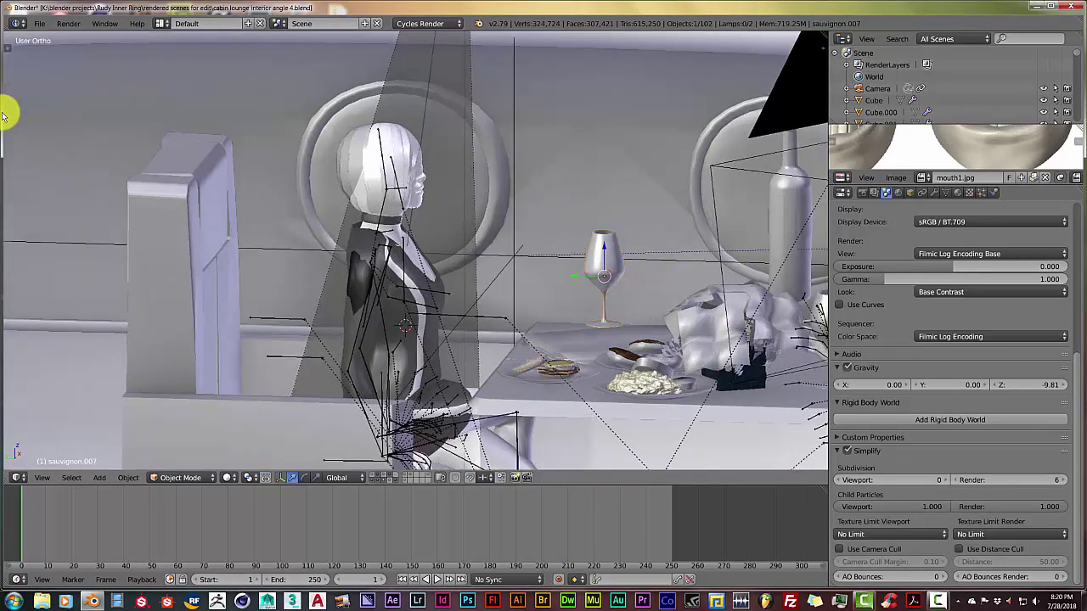
scroll(3, 115, down, 4)
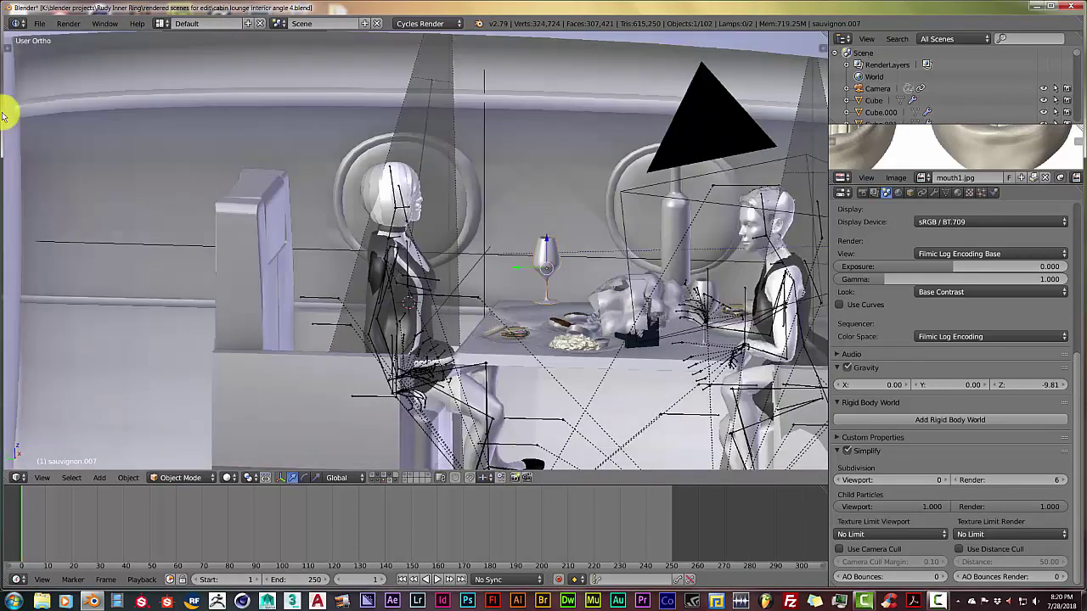
scroll(3, 114, up, 3)
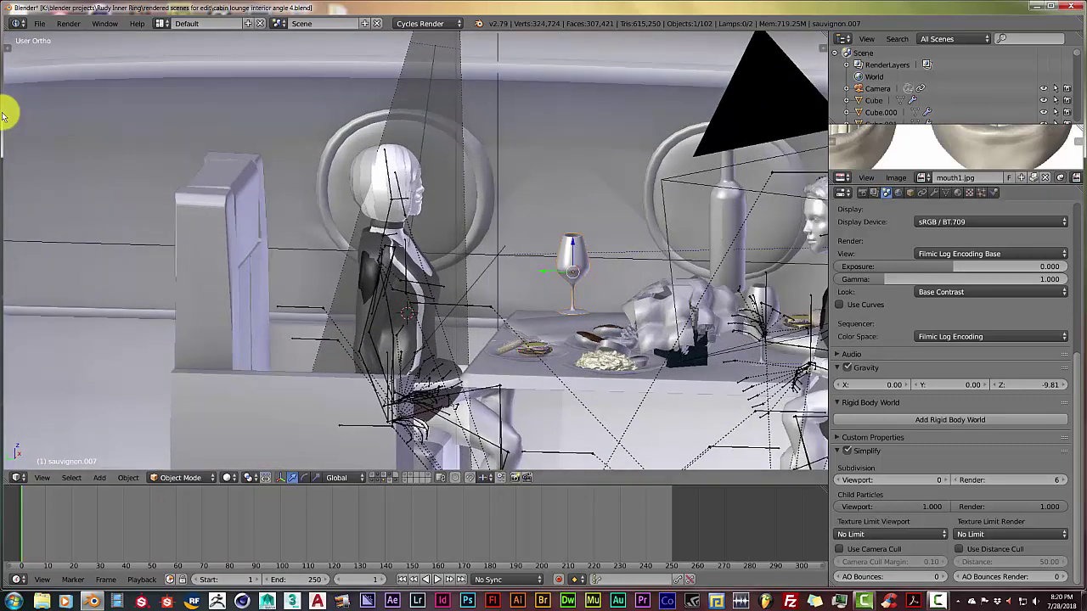
scroll(3, 116, up, 3)
right_click(365, 128)
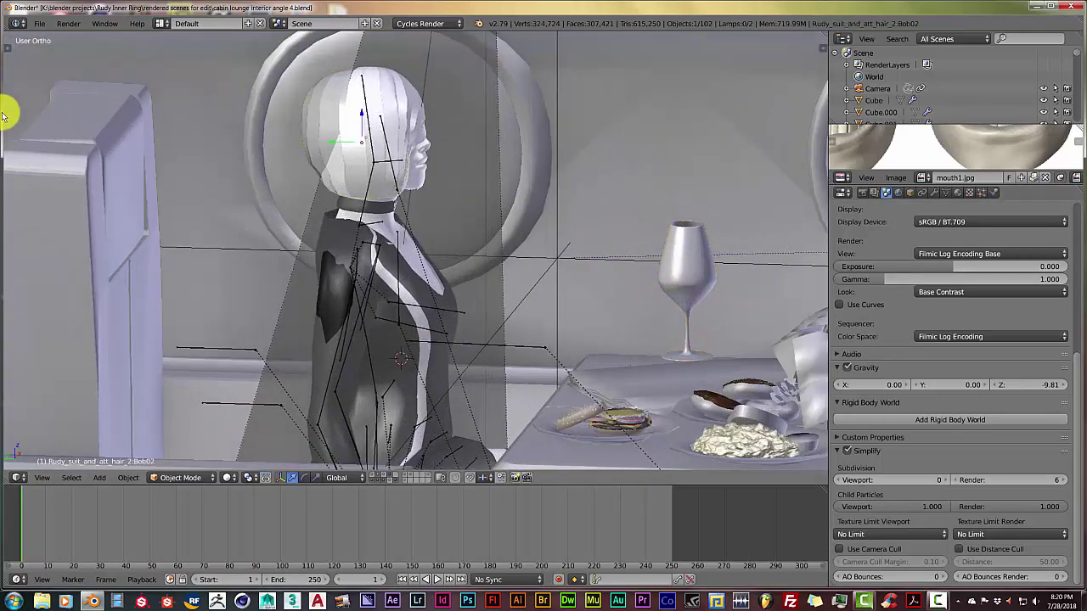
right_click(367, 193)
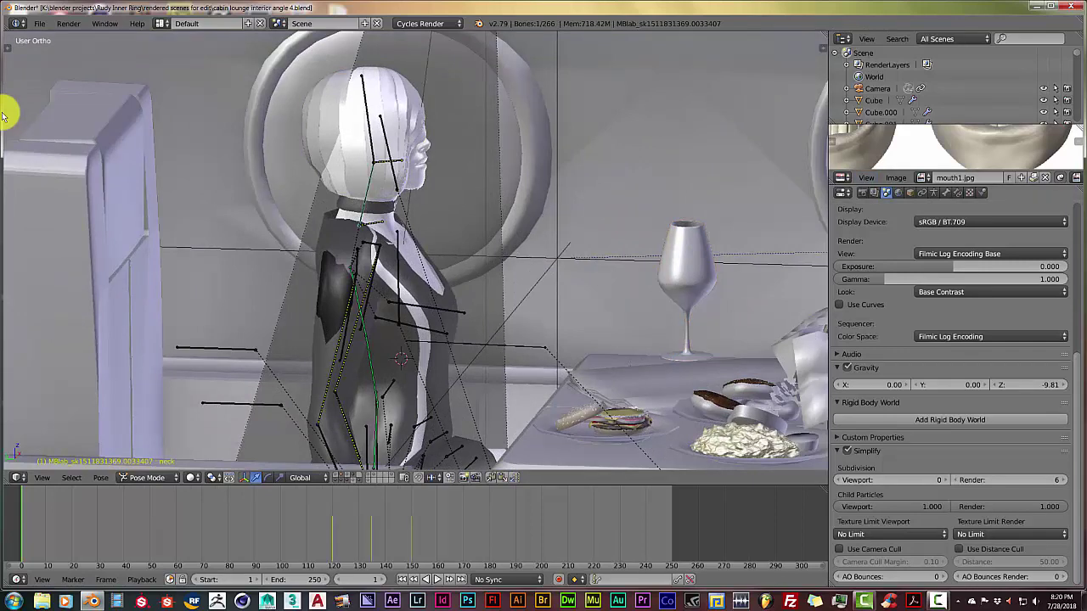
- Look through the render layer and render settings again, ending at the scene's Simplify options
click(873, 193)
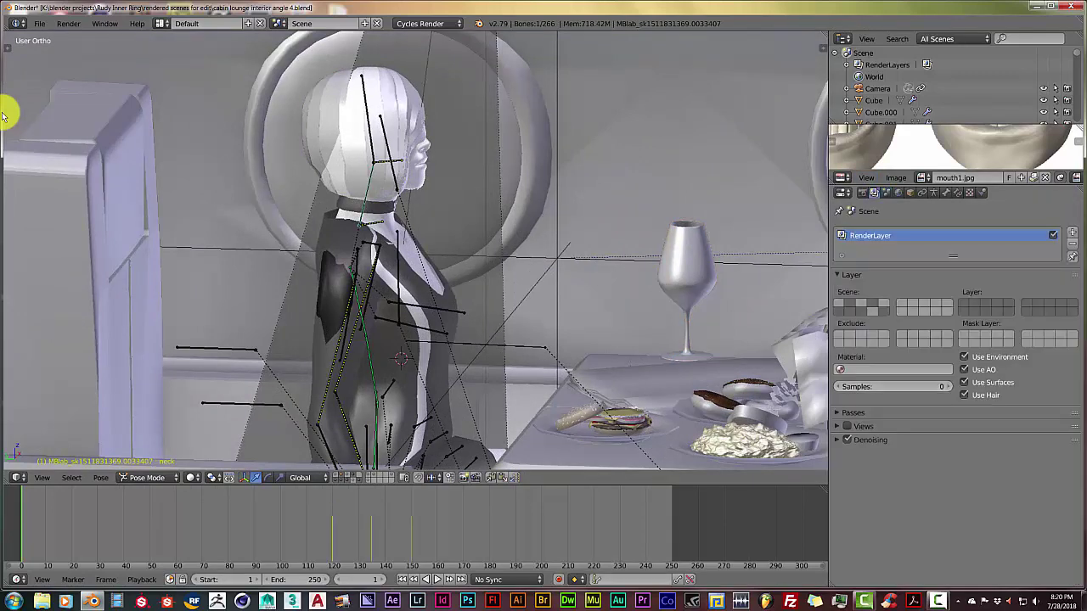
click(863, 193)
scroll(951, 391, down, 8)
scroll(951, 391, up, 8)
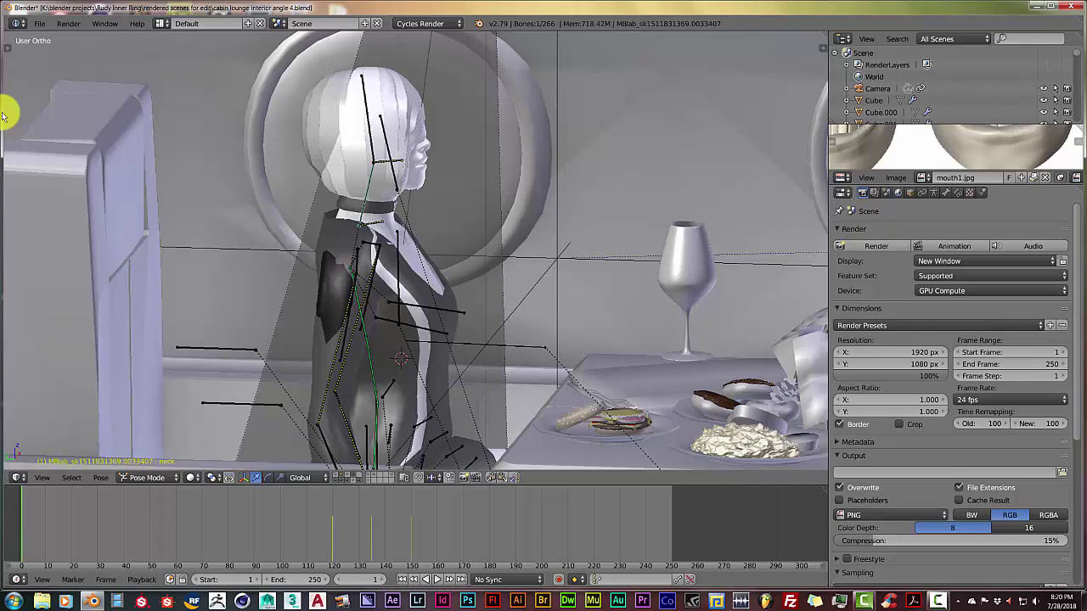
click(898, 193)
key(ctrl+shift+Tab)
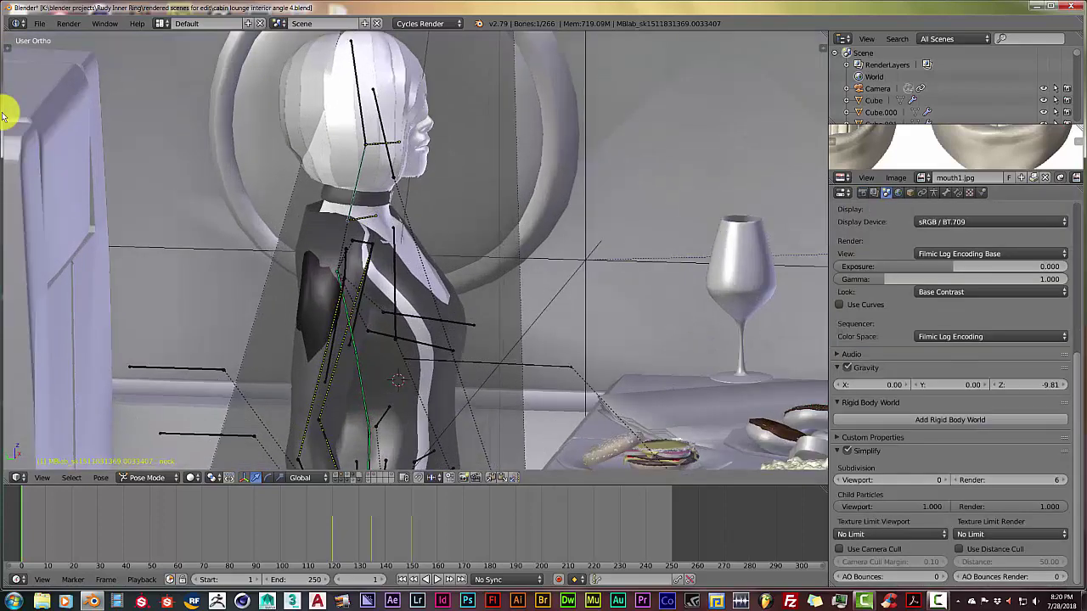
- Select the passenger 2 dress and check how the viewport responds at close and wide distances
right_click(417, 293)
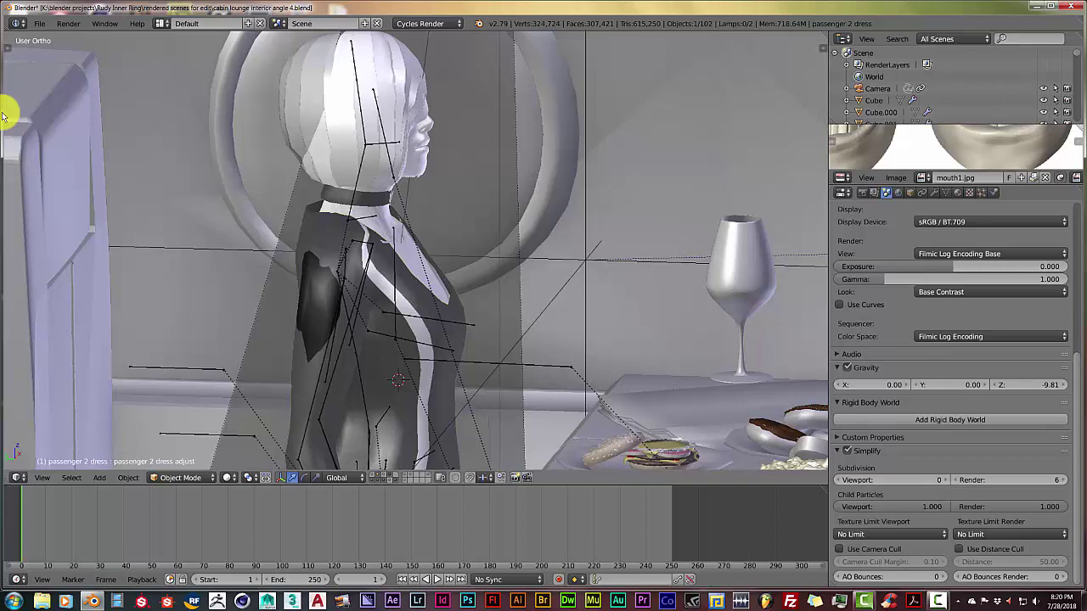
scroll(416, 251, down, 4)
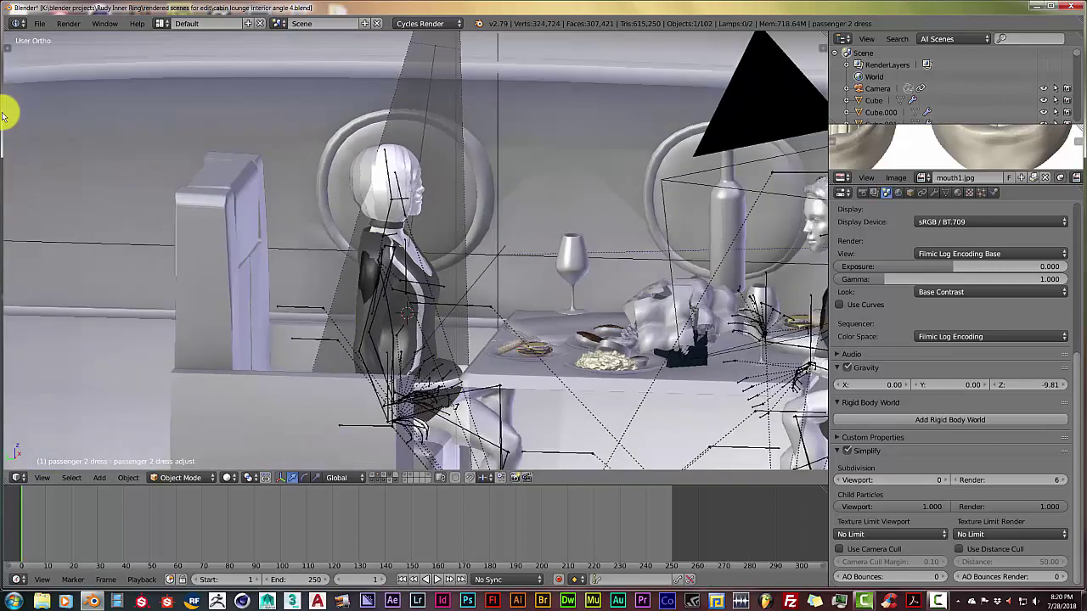
scroll(416, 250, up, 4)
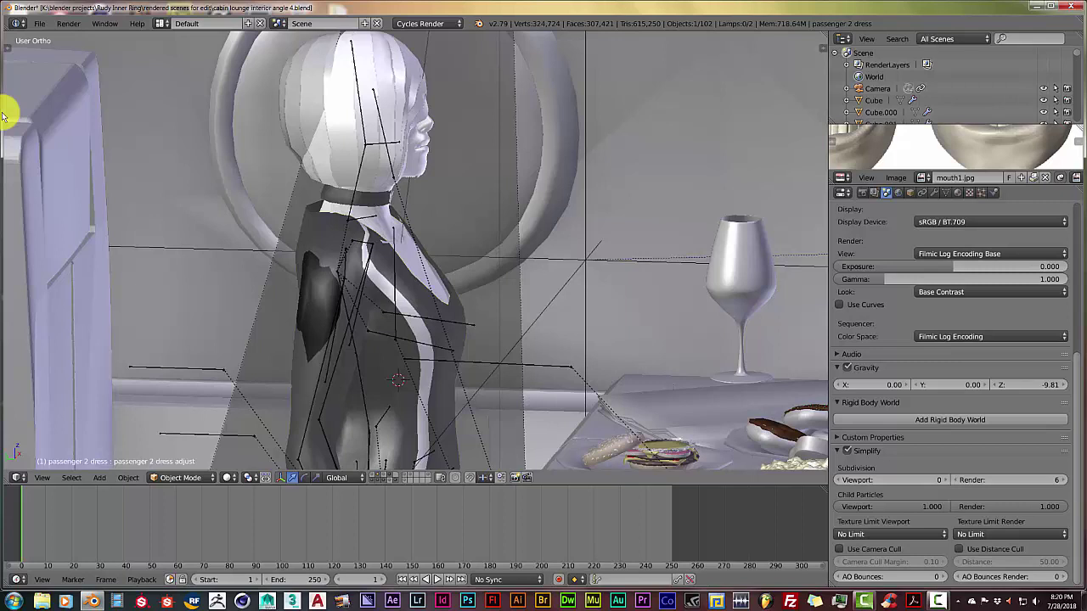
- Lower the wine glass in front of the character along the Z axis onto the table
right_click(741, 274)
drag(741, 263, 742, 347)
key(Escape)
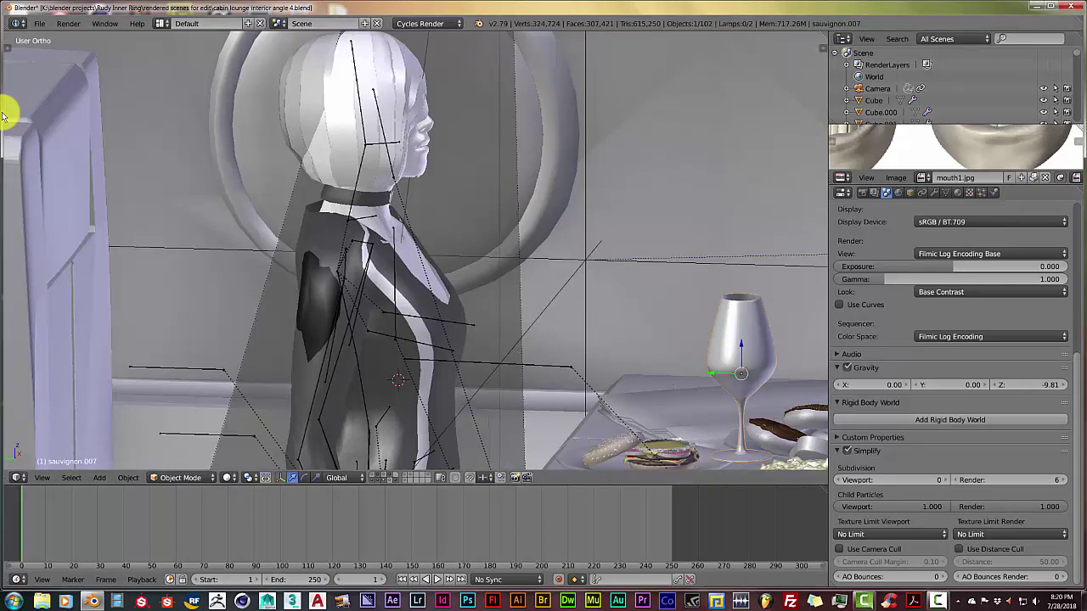
- Review the available window draw methods in the System user preferences, keeping Overlap
click(40, 23)
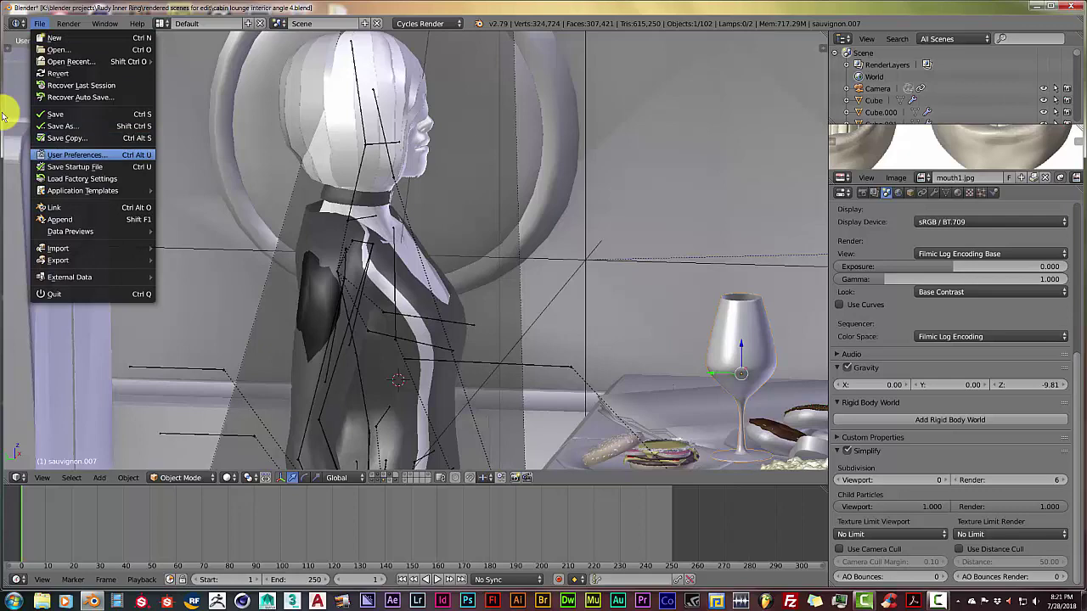
click(77, 154)
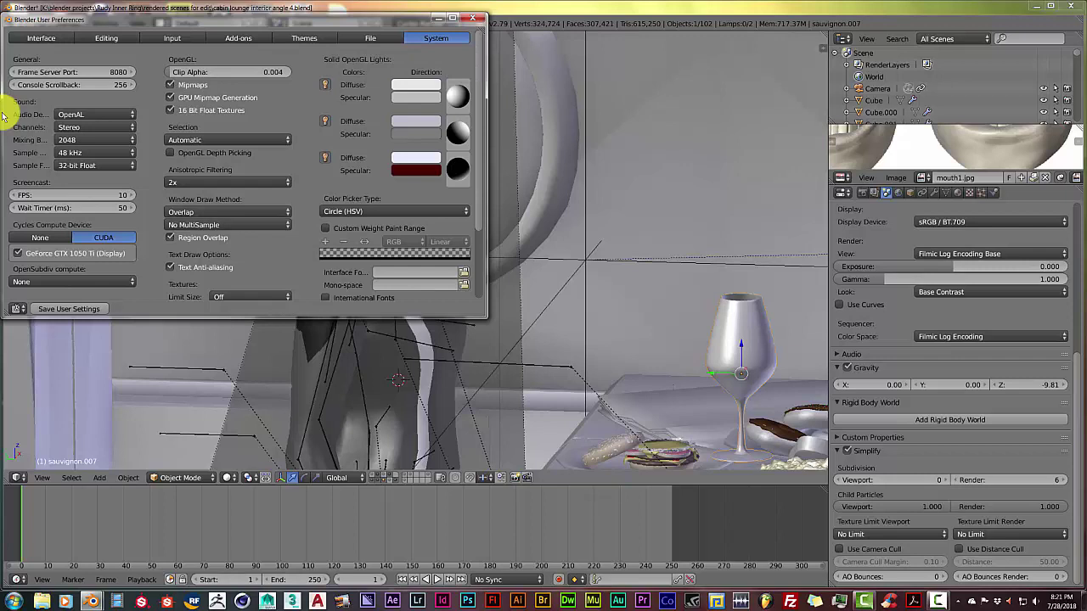
click(227, 211)
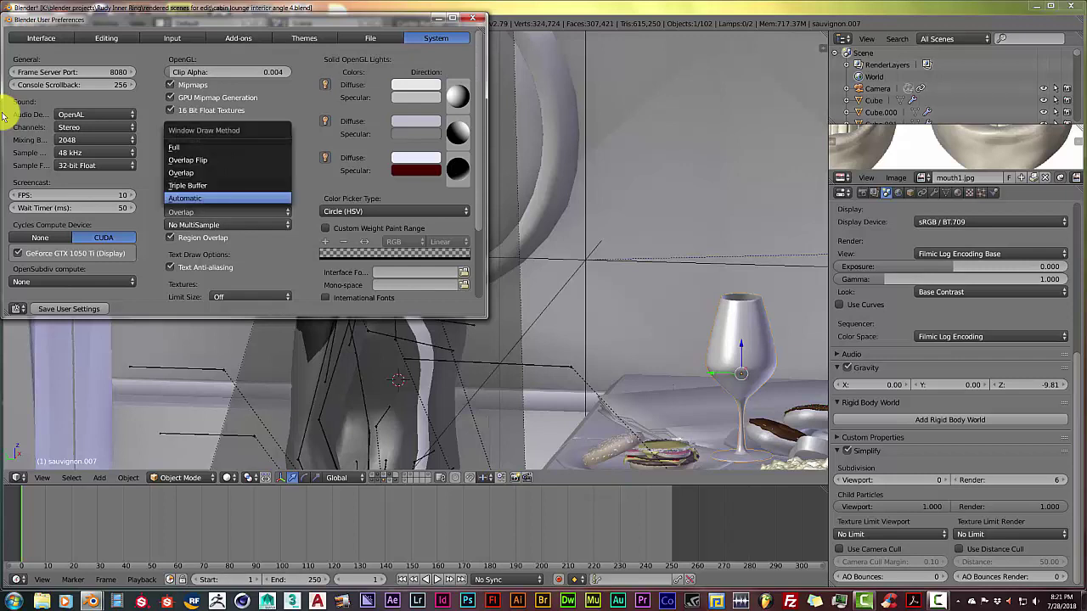
key(Escape)
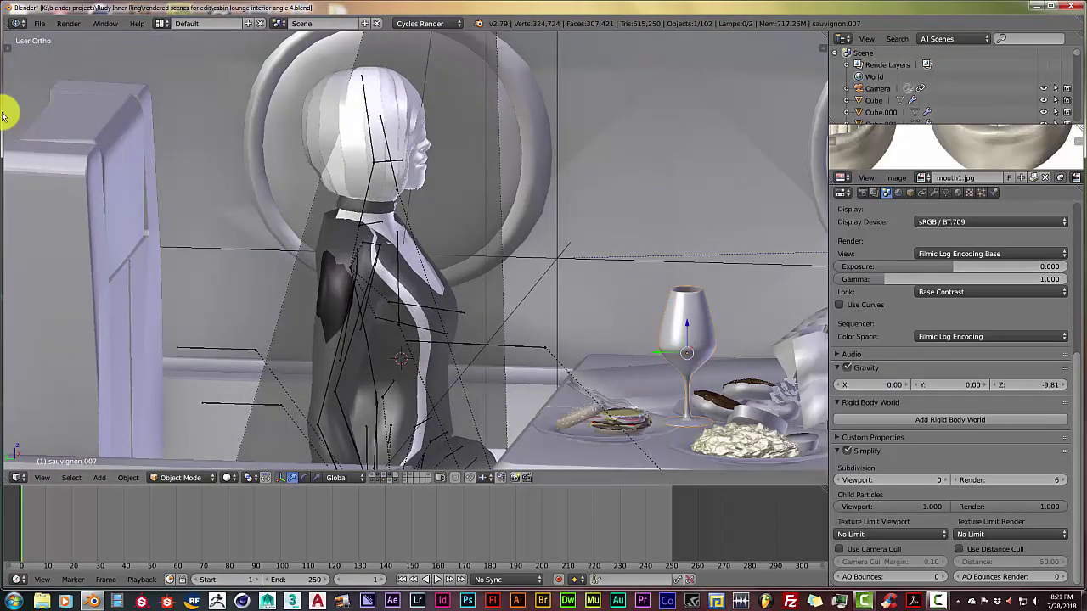
- Widen the Properties editor area beside the 3D viewport
drag(829, 340, 777, 340)
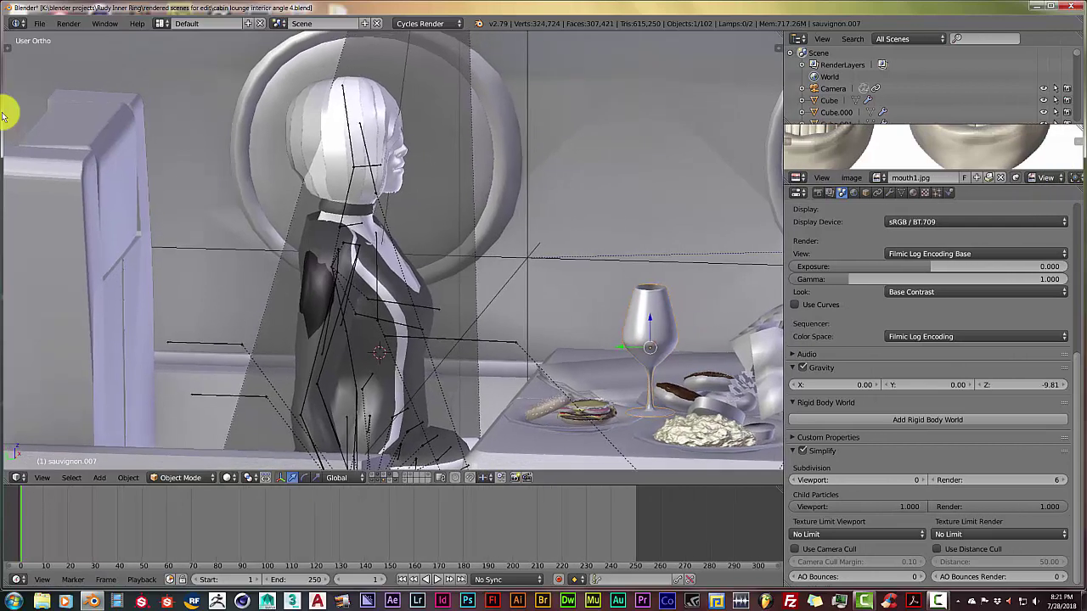